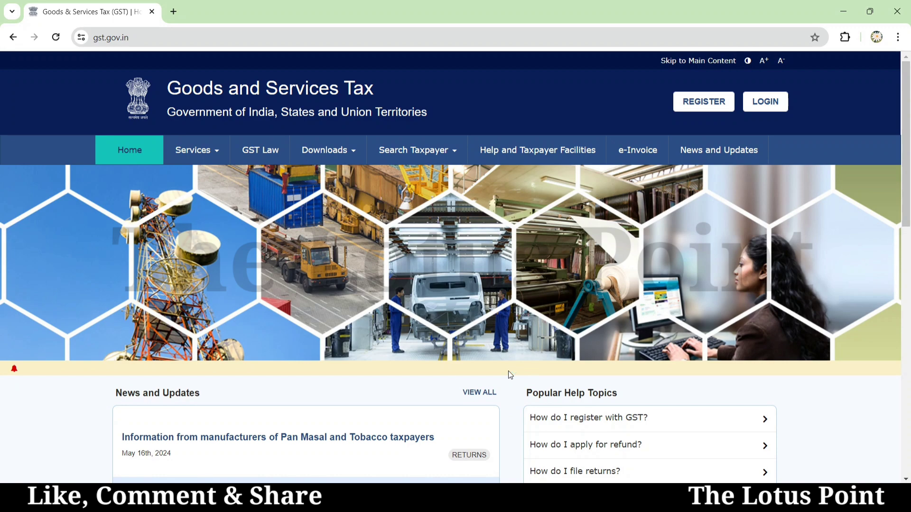
- Log in to the GST Portal with the taxpayer credentials and captcha
{"action": "left_click", "coordinate": [771, 101]}
{"action": "key", "text": "Tab"}
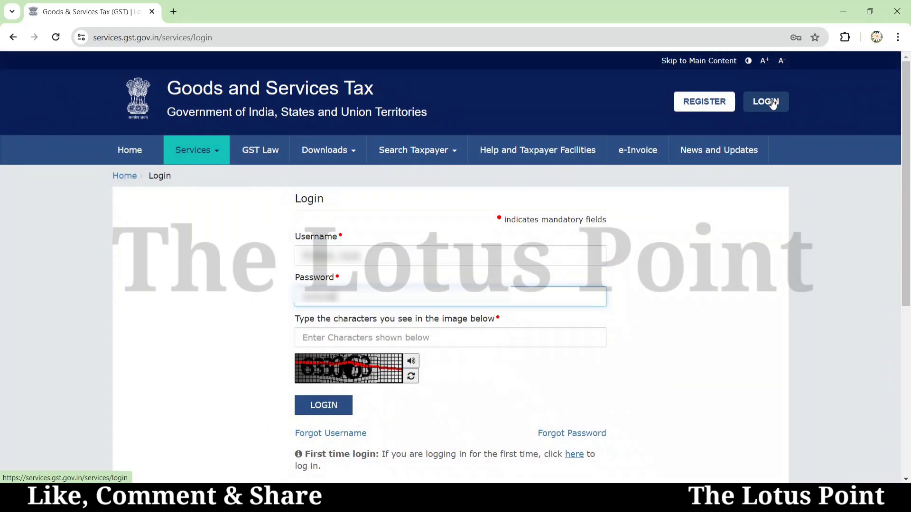
{"action": "key", "text": "Tab"}
{"action": "type", "text": "633963"}
{"action": "key", "text": "Return"}
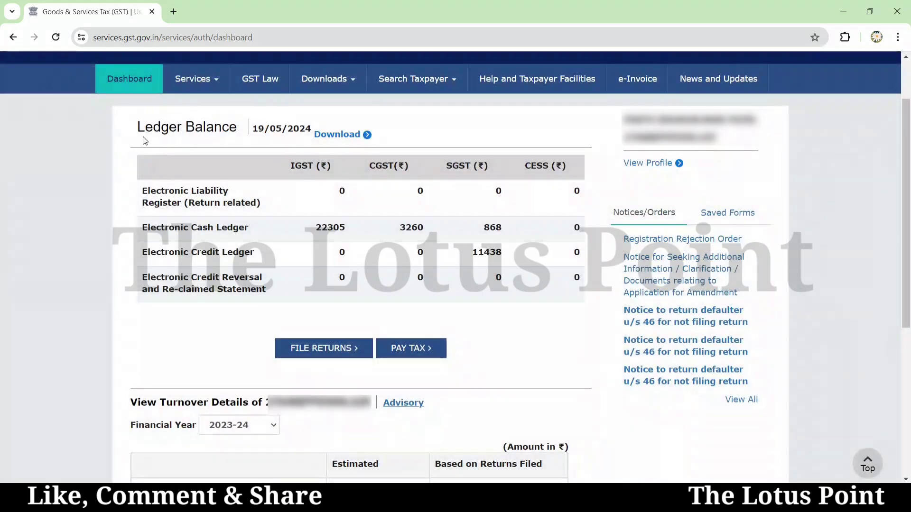
- Go to Services > Registration > Amendment of Registration Core Fields
{"action": "left_click", "coordinate": [220, 81]}
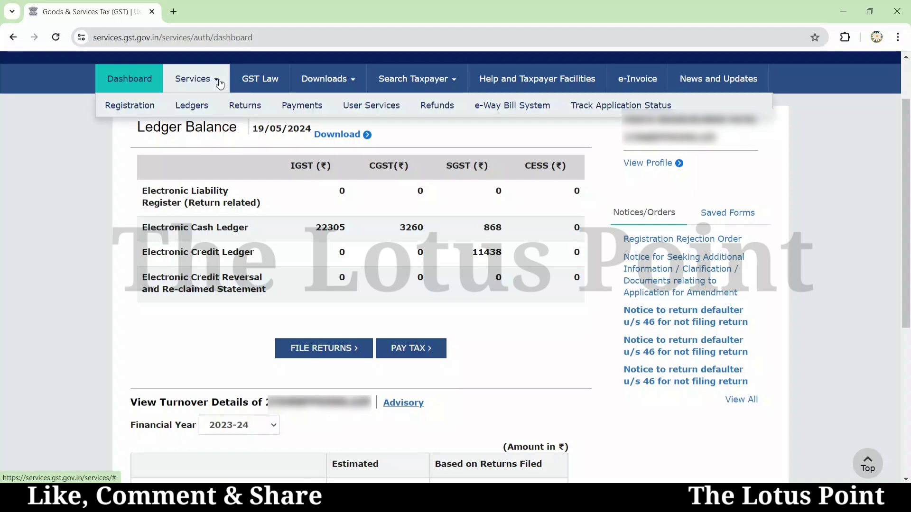
{"action": "mouse_move", "coordinate": [489, 154]}
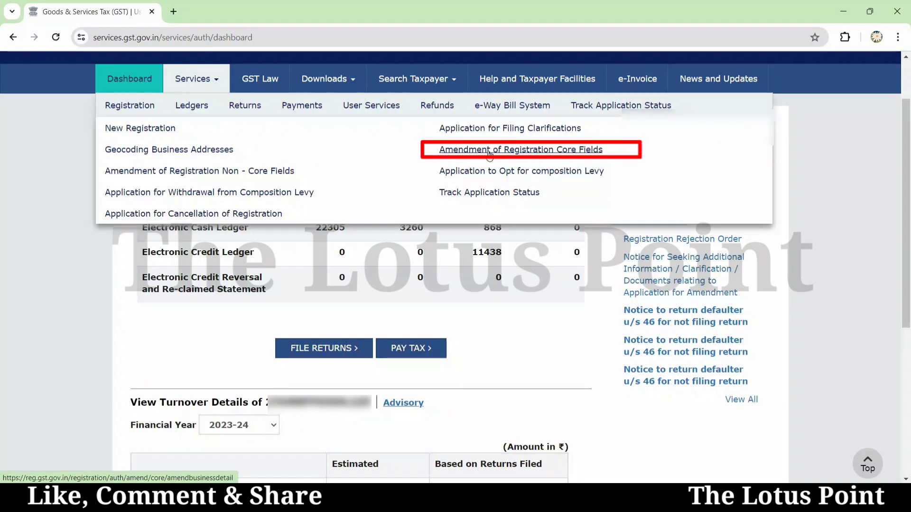
{"action": "left_click", "coordinate": [523, 151]}
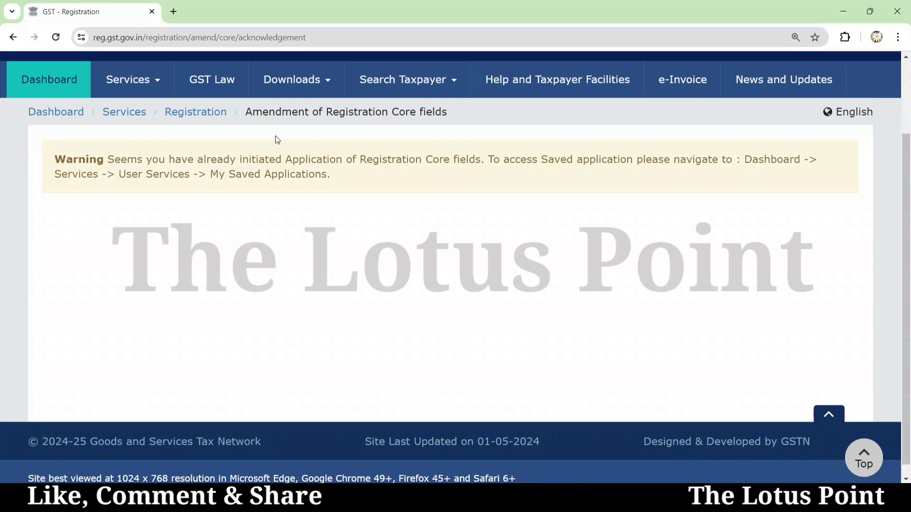
- Open Services > User Services > My Saved Applications
{"action": "left_click", "coordinate": [133, 79]}
{"action": "mouse_move", "coordinate": [325, 116]}
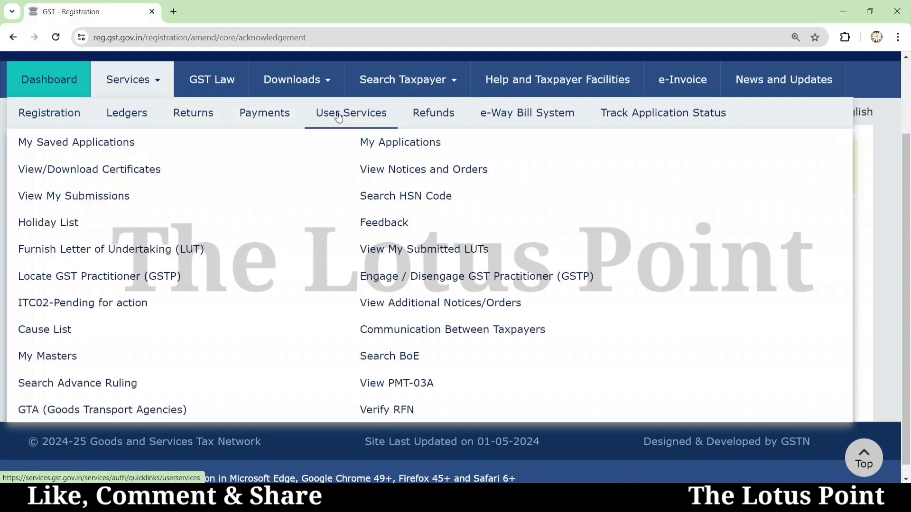
{"action": "left_click", "coordinate": [126, 145]}
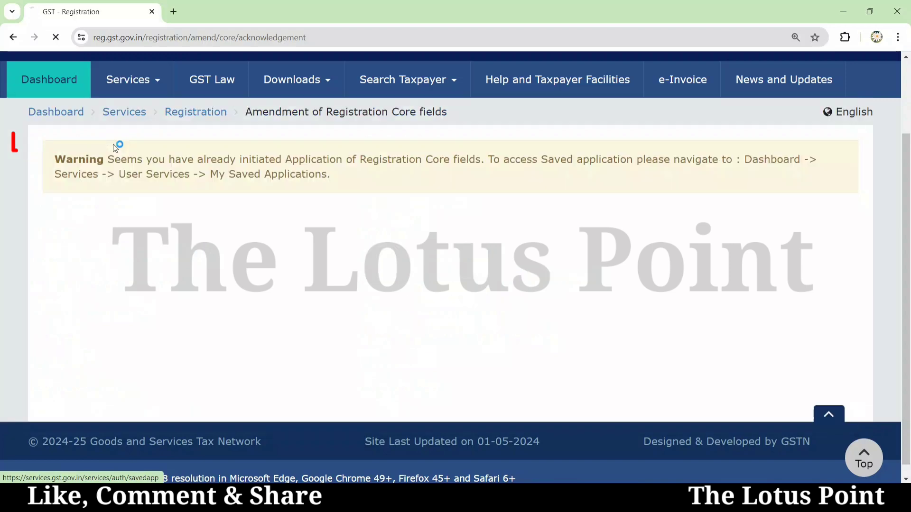
- Zoom in and review the Core fields and Non-Core fields GST REG-14 drafts
{"action": "key", "text": "ctrl+plus"}
{"action": "scroll", "coordinate": [113, 145], "scroll_direction": "down", "scroll_amount": 2}
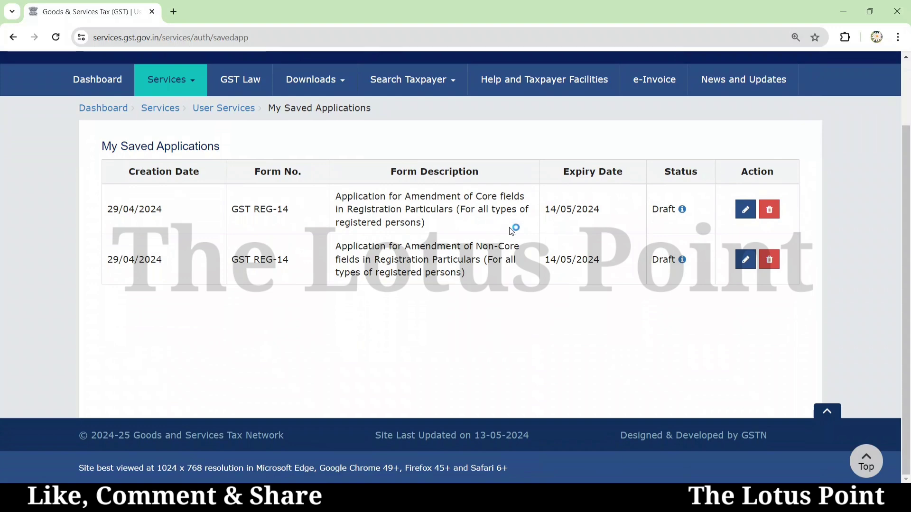
{"action": "left_click_drag", "start_coordinate": [336, 196], "coordinate": [535, 202]}
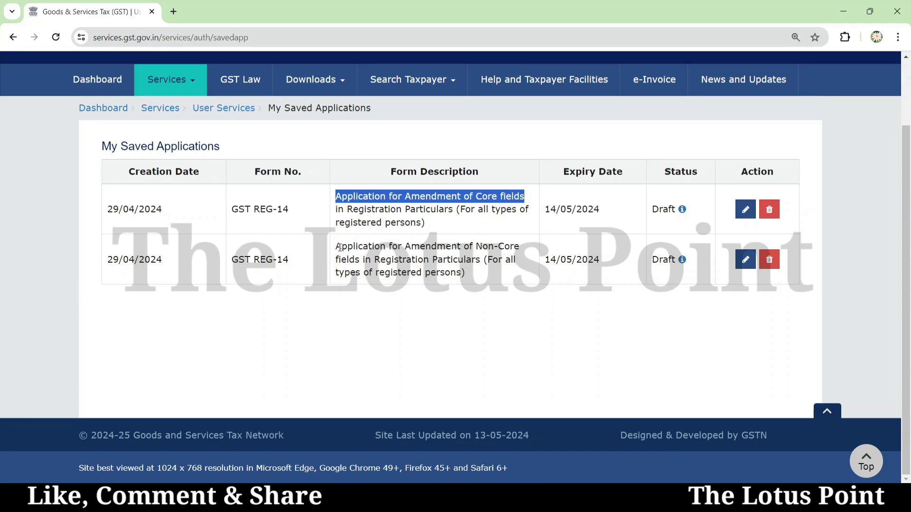
{"action": "left_click_drag", "start_coordinate": [338, 246], "coordinate": [520, 249]}
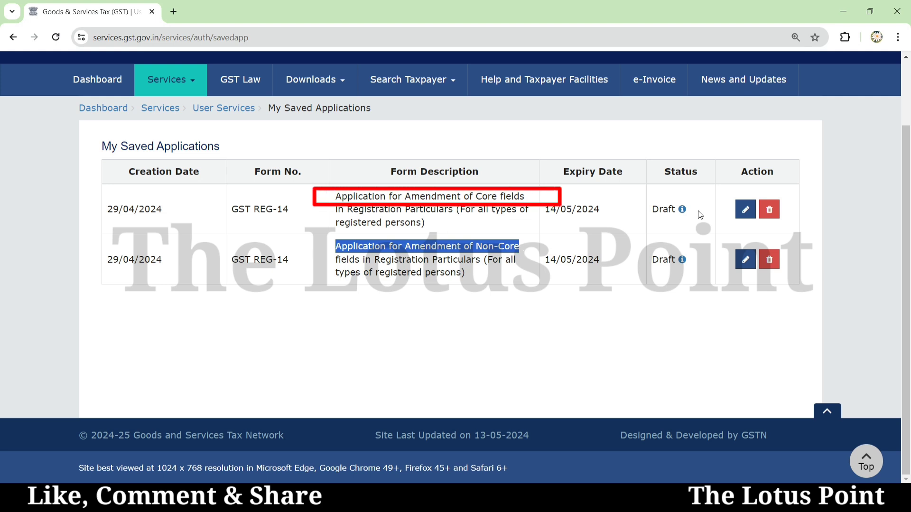
- Resume the Core fields draft, save Business Details, and view then close the proprietor's details
{"action": "left_click", "coordinate": [746, 210]}
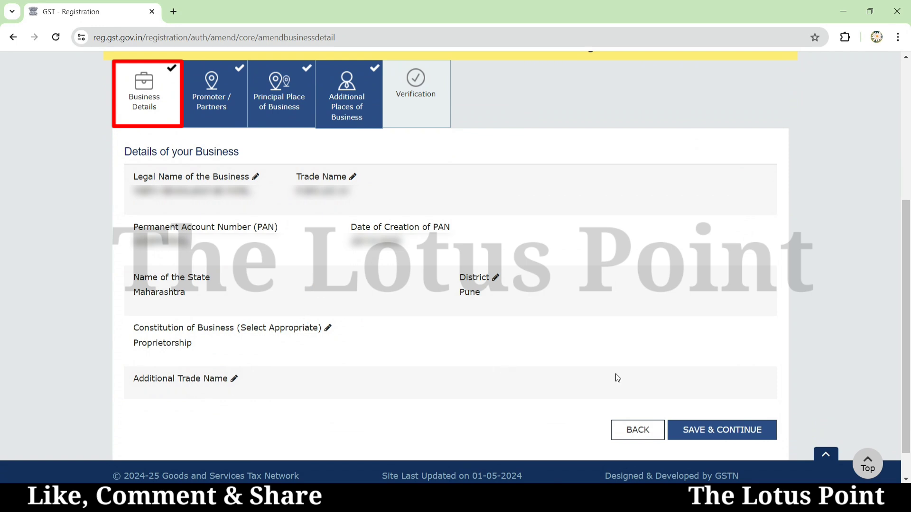
{"action": "left_click", "coordinate": [719, 430]}
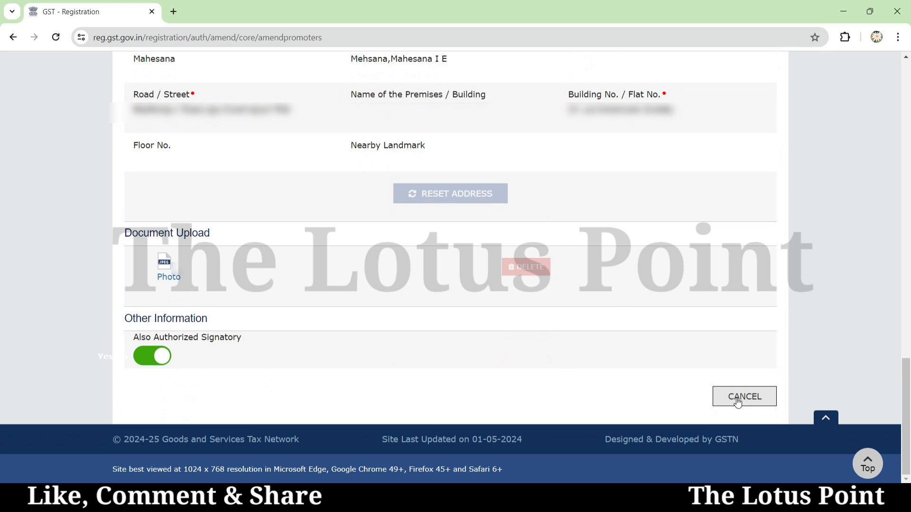
{"action": "left_click", "coordinate": [739, 403]}
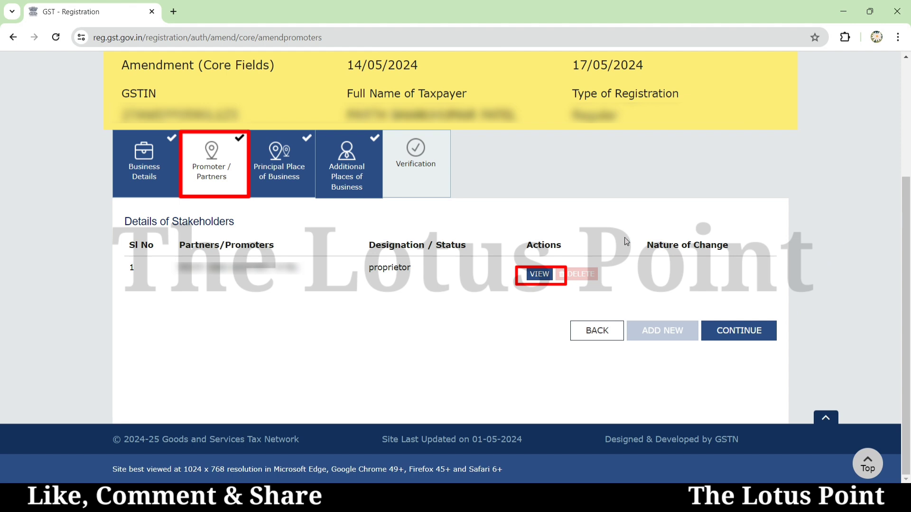
- Review the Principal Place of Business details: rented premises, E COMMERCE activity, additional place enabled
{"action": "left_click", "coordinate": [288, 171]}
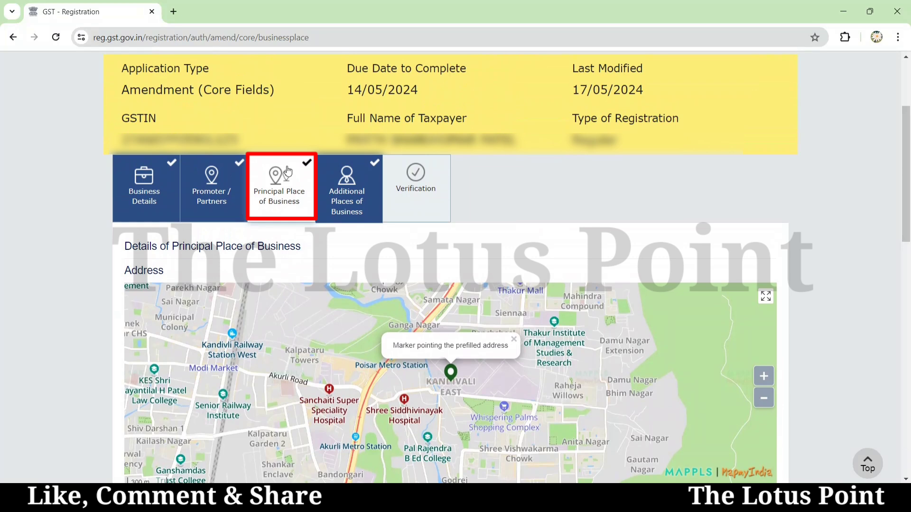
{"action": "scroll", "coordinate": [289, 169], "scroll_direction": "down", "scroll_amount": 15}
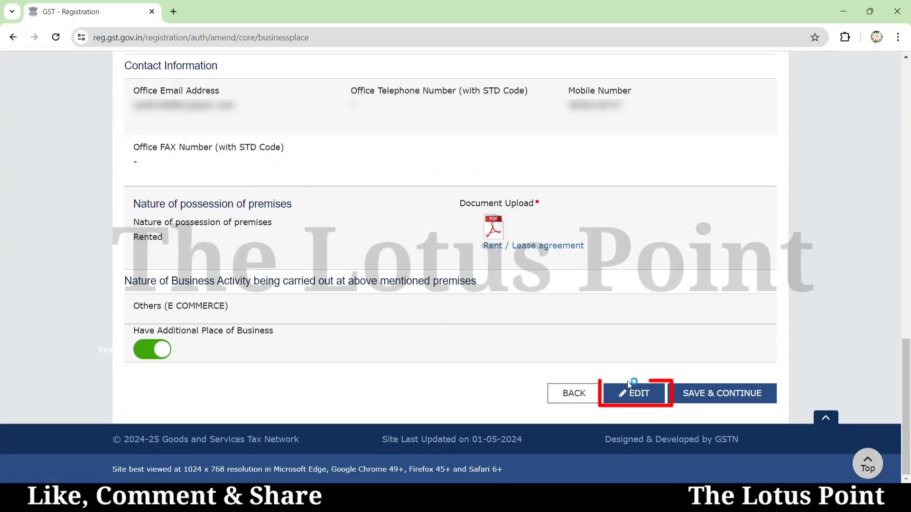
- Make the Principal Place of Business editable and open the Nature of possession of premises dropdown
{"action": "left_click", "coordinate": [637, 397]}
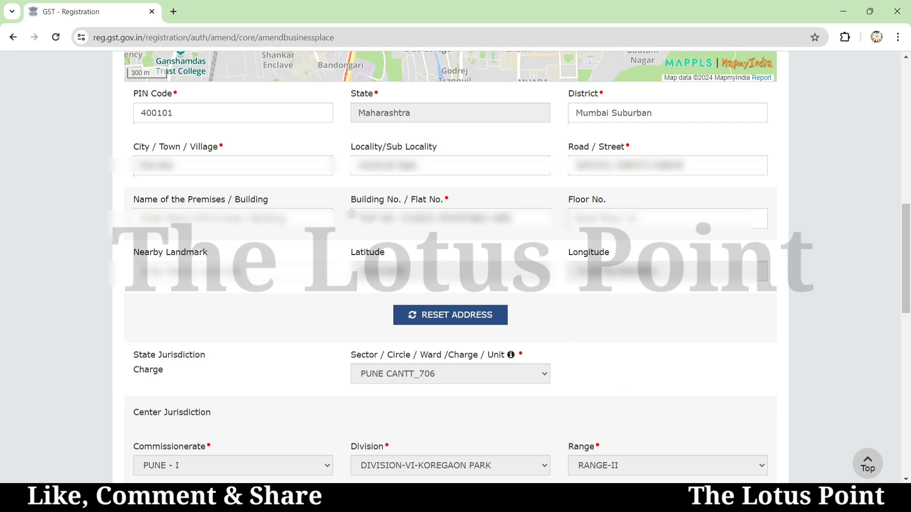
{"action": "left_click_drag", "start_coordinate": [352, 219], "coordinate": [357, 219]}
{"action": "left_click", "coordinate": [299, 219]}
{"action": "scroll", "coordinate": [518, 296], "scroll_direction": "down", "scroll_amount": 1}
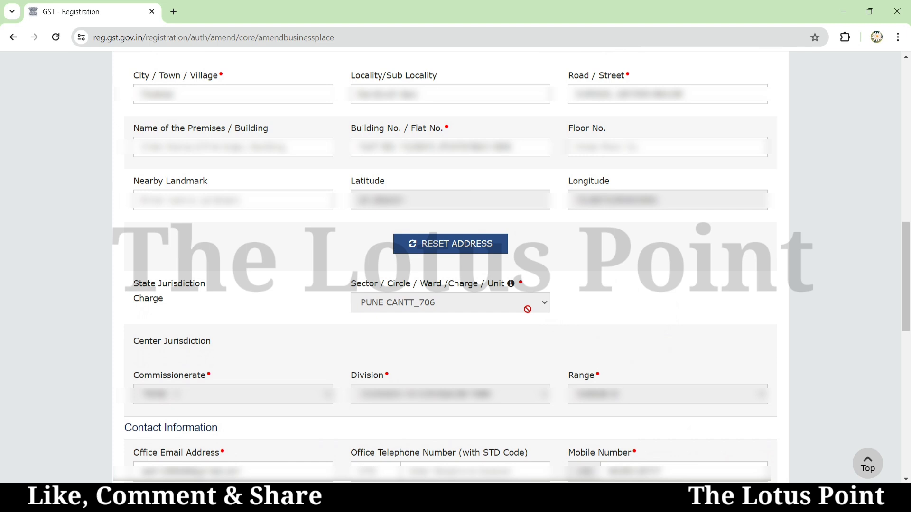
{"action": "scroll", "coordinate": [528, 309], "scroll_direction": "down", "scroll_amount": 3}
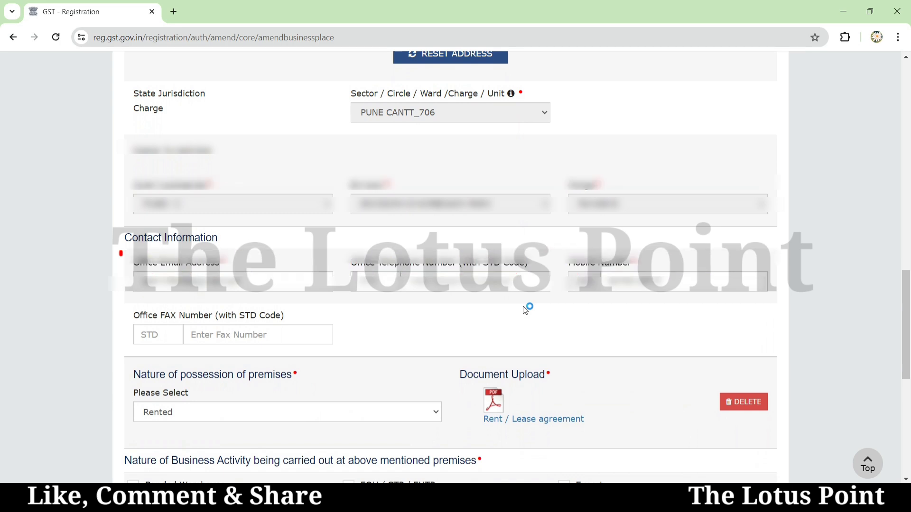
{"action": "scroll", "coordinate": [525, 309], "scroll_direction": "down", "scroll_amount": 1}
{"action": "scroll", "coordinate": [525, 309], "scroll_direction": "down", "scroll_amount": 5}
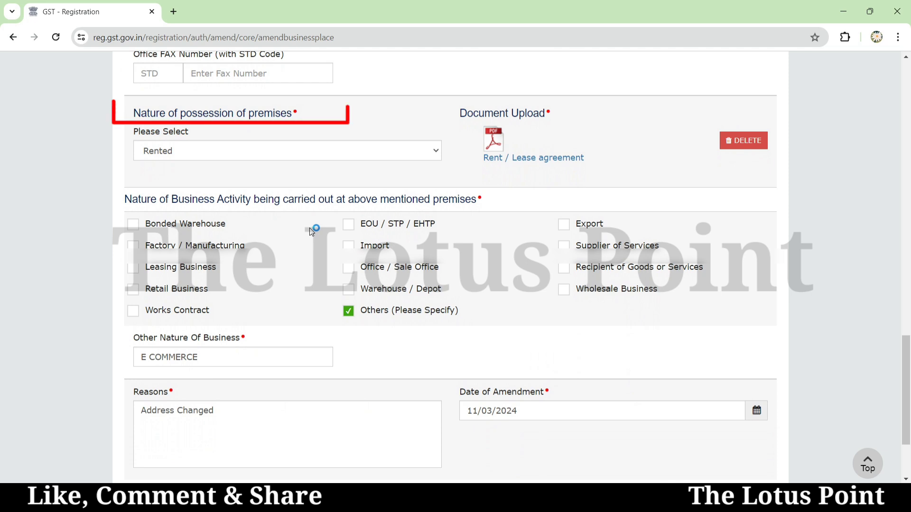
{"action": "left_click", "coordinate": [261, 151]}
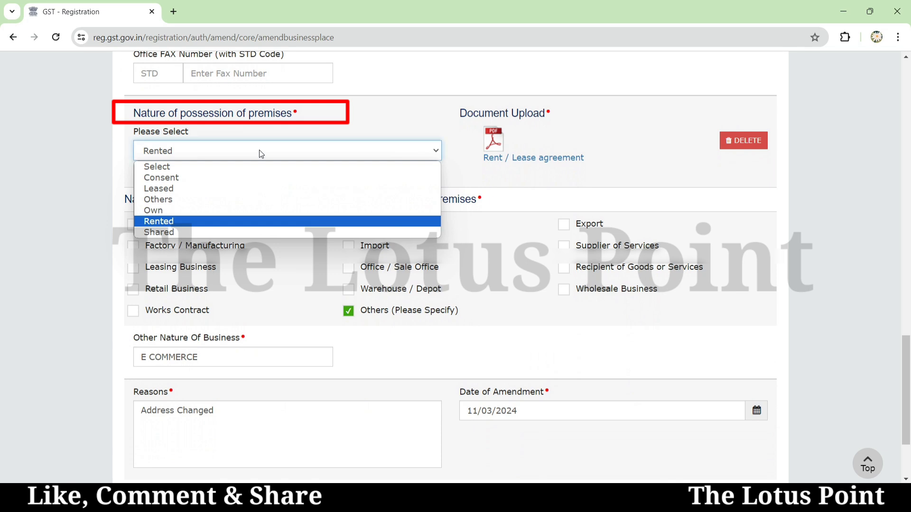
- Keep Rented possession, confirm the 'Address Changed' reason, and save the principal place of business
{"action": "left_click", "coordinate": [260, 152]}
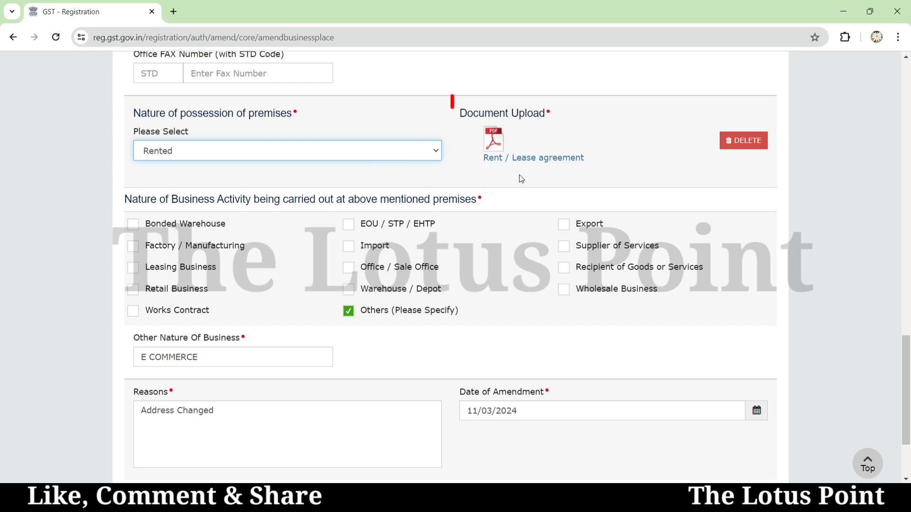
{"action": "scroll", "coordinate": [707, 234], "scroll_direction": "down", "scroll_amount": 3}
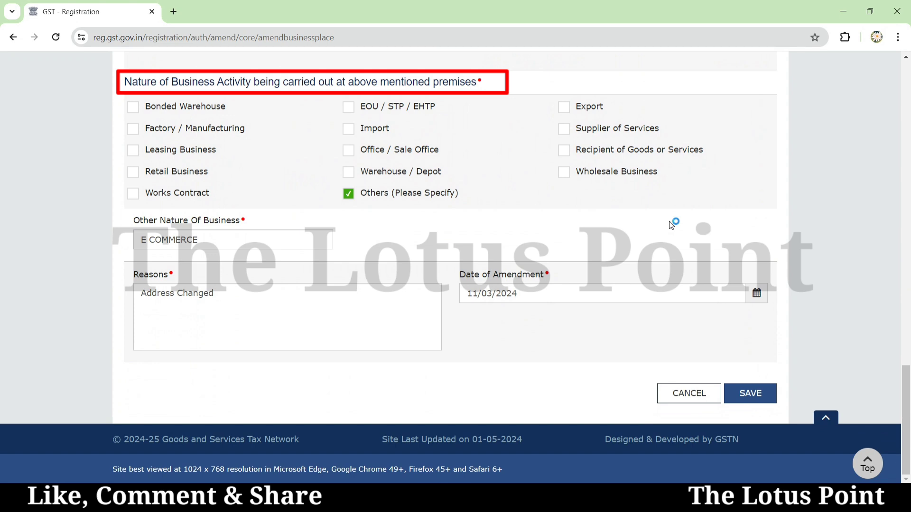
{"action": "left_click", "coordinate": [238, 295]}
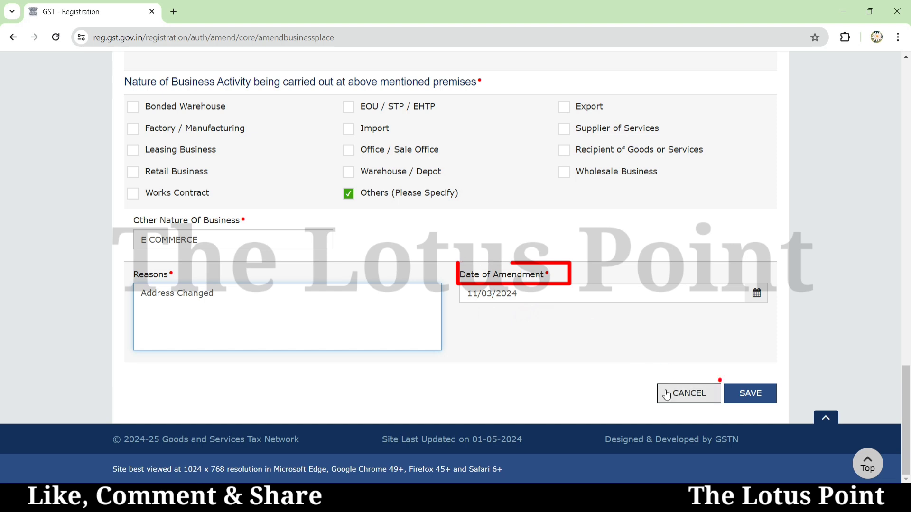
{"action": "left_click", "coordinate": [760, 397]}
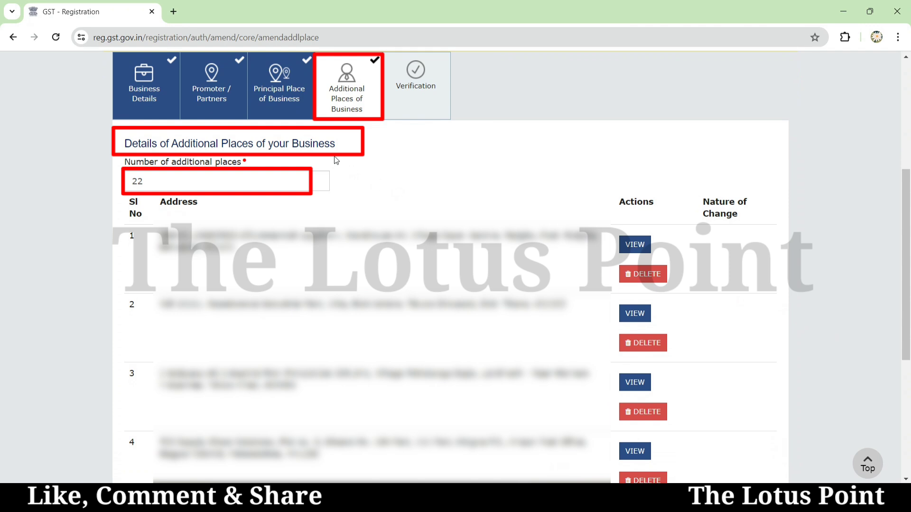
- Edit the additional places count, then view page 4 where places 19 and 20 show Addition
{"action": "left_click", "coordinate": [166, 184]}
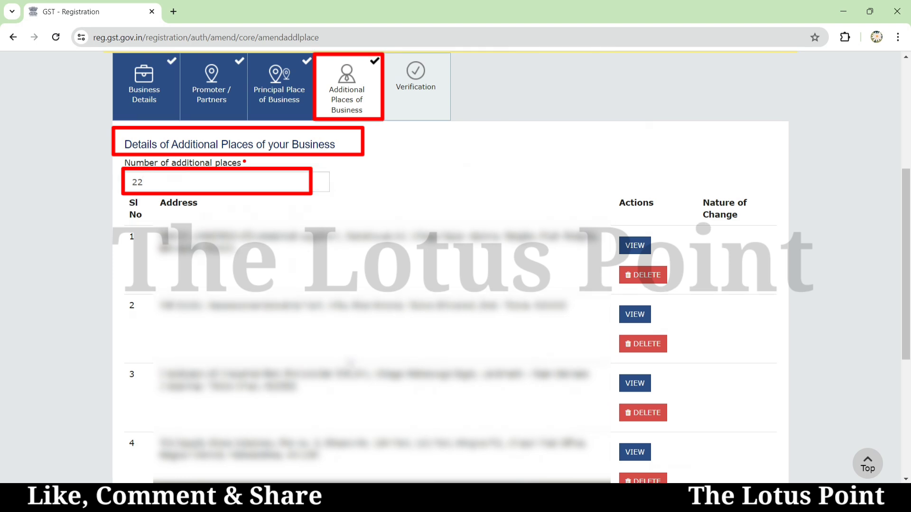
{"action": "scroll", "coordinate": [350, 364], "scroll_direction": "down", "scroll_amount": 1}
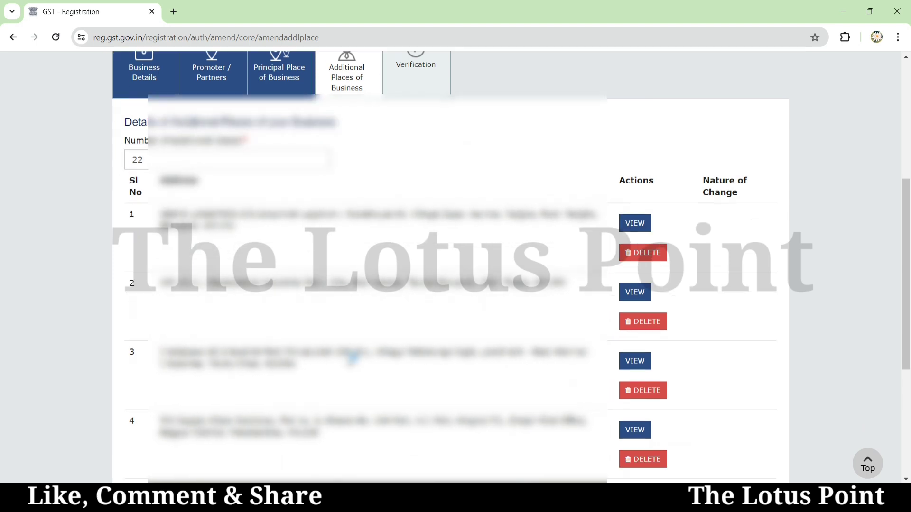
{"action": "scroll", "coordinate": [350, 364], "scroll_direction": "down", "scroll_amount": 2}
{"action": "scroll", "coordinate": [349, 361], "scroll_direction": "down", "scroll_amount": 3}
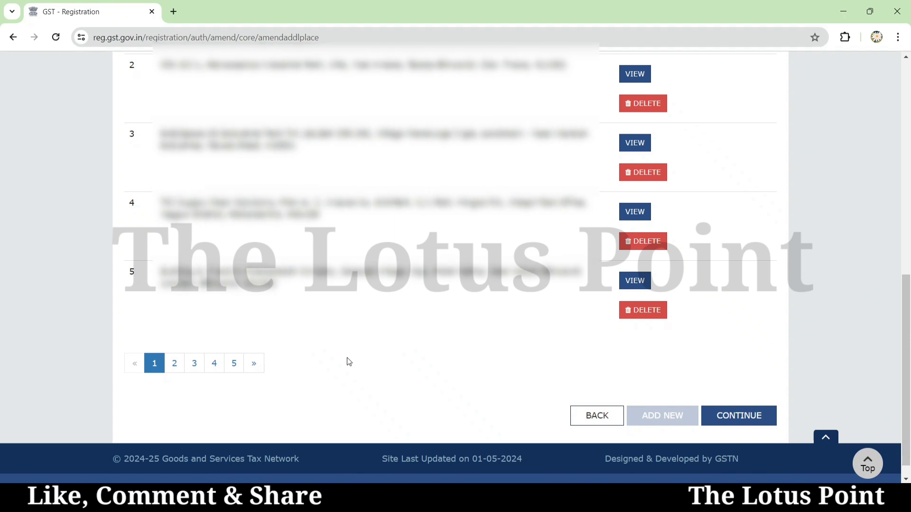
{"action": "scroll", "coordinate": [349, 362], "scroll_direction": "down", "scroll_amount": 1}
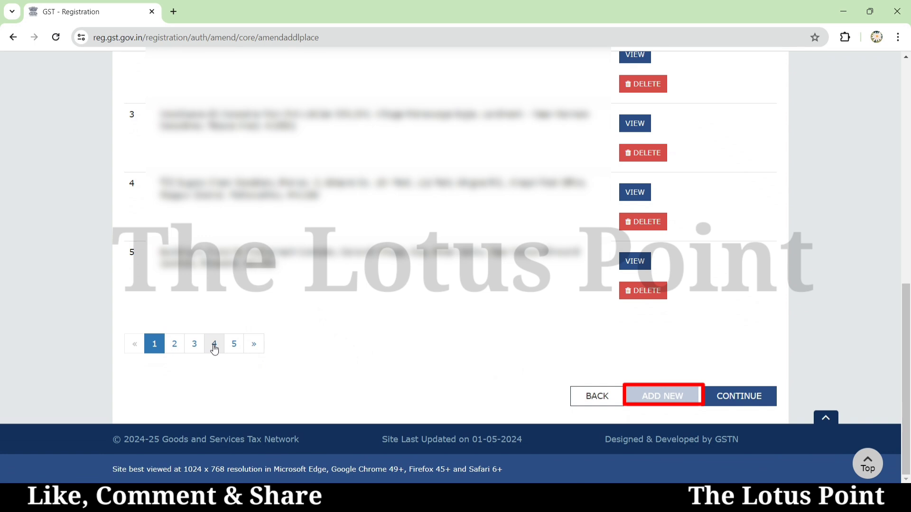
{"action": "left_click", "coordinate": [215, 345]}
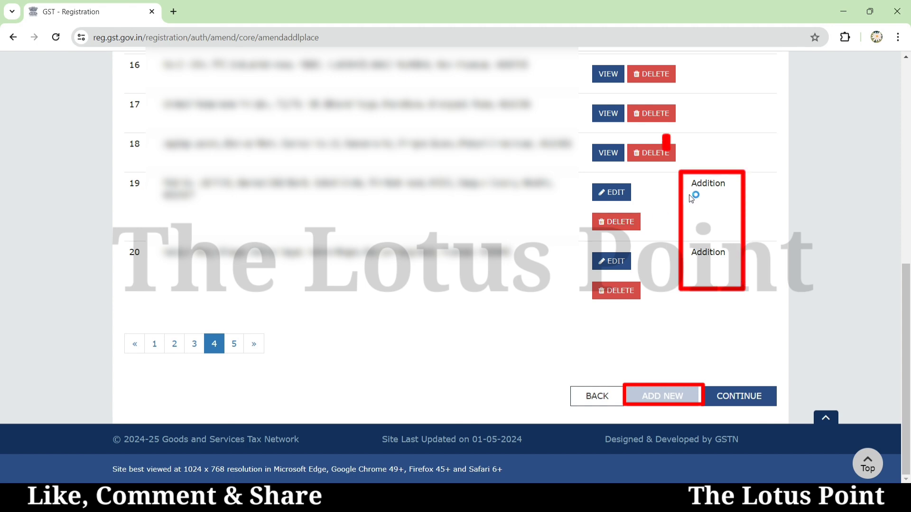
{"action": "left_click", "coordinate": [611, 195]}
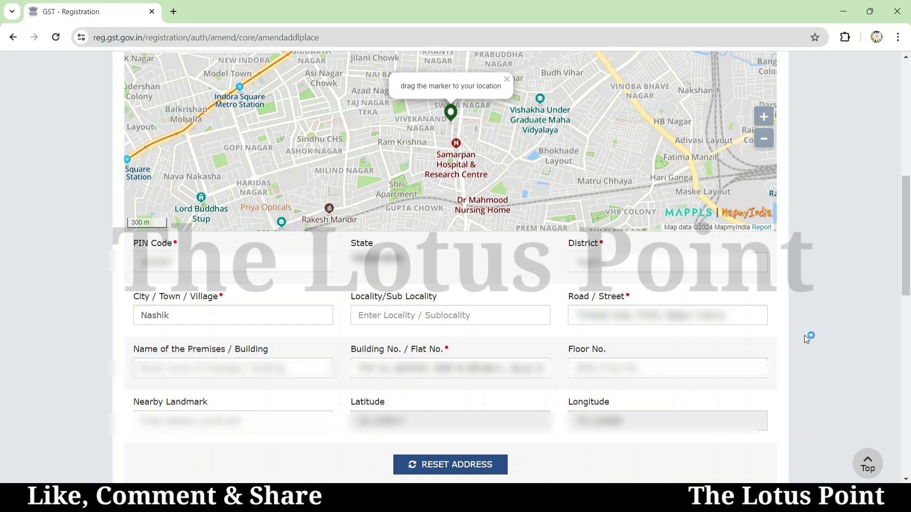
{"action": "scroll", "coordinate": [804, 336], "scroll_direction": "down", "scroll_amount": 2}
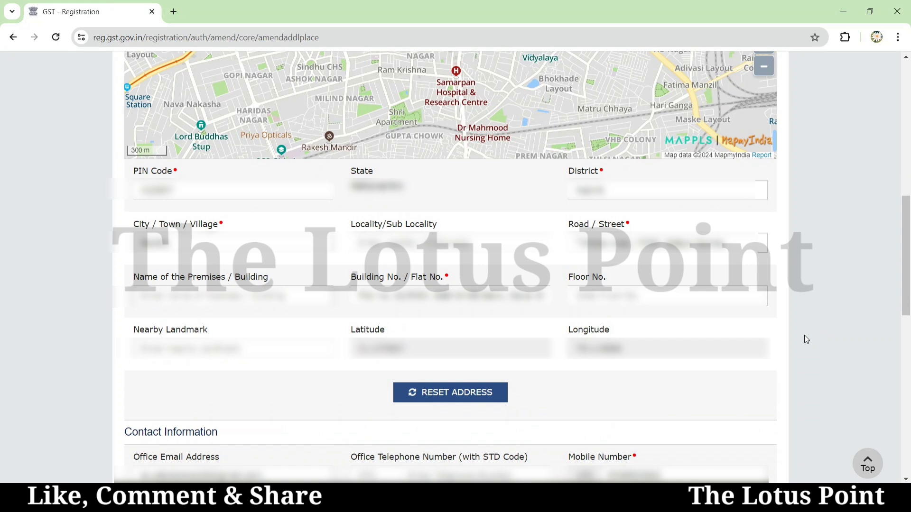
{"action": "scroll", "coordinate": [804, 335], "scroll_direction": "down", "scroll_amount": 2}
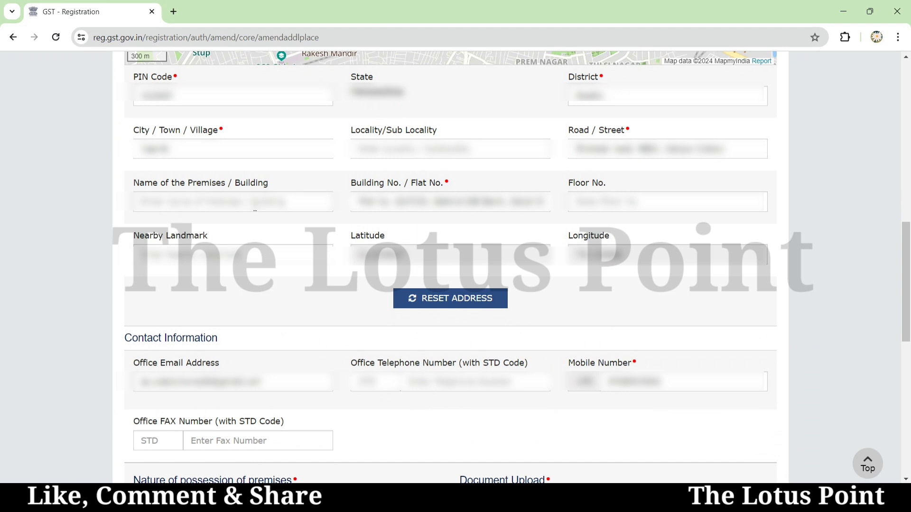
{"action": "scroll", "coordinate": [254, 210], "scroll_direction": "down", "scroll_amount": 4}
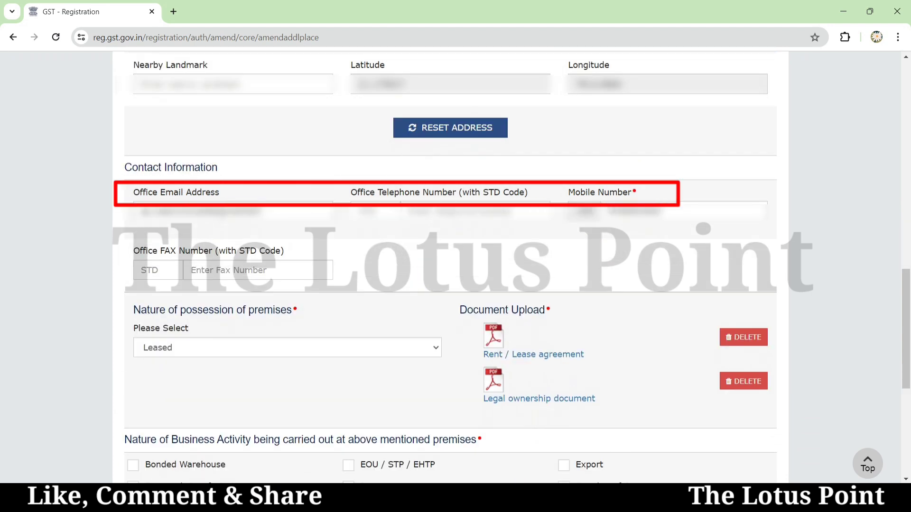
{"action": "scroll", "coordinate": [245, 207], "scroll_direction": "down", "scroll_amount": 5}
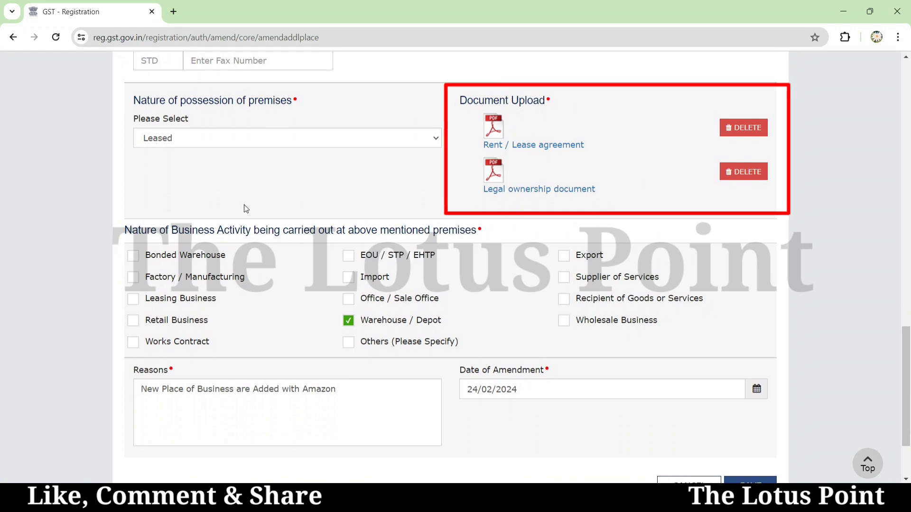
{"action": "scroll", "coordinate": [244, 209], "scroll_direction": "down", "scroll_amount": 1}
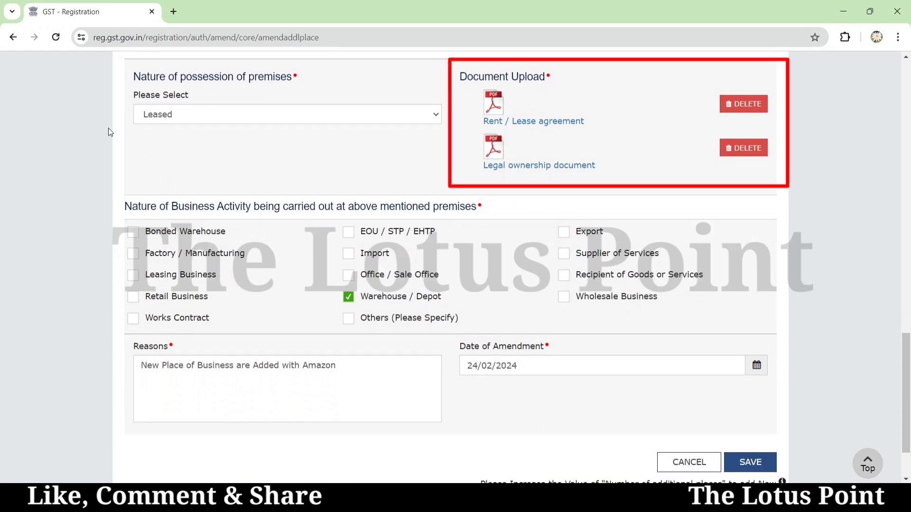
{"action": "left_click", "coordinate": [167, 114]}
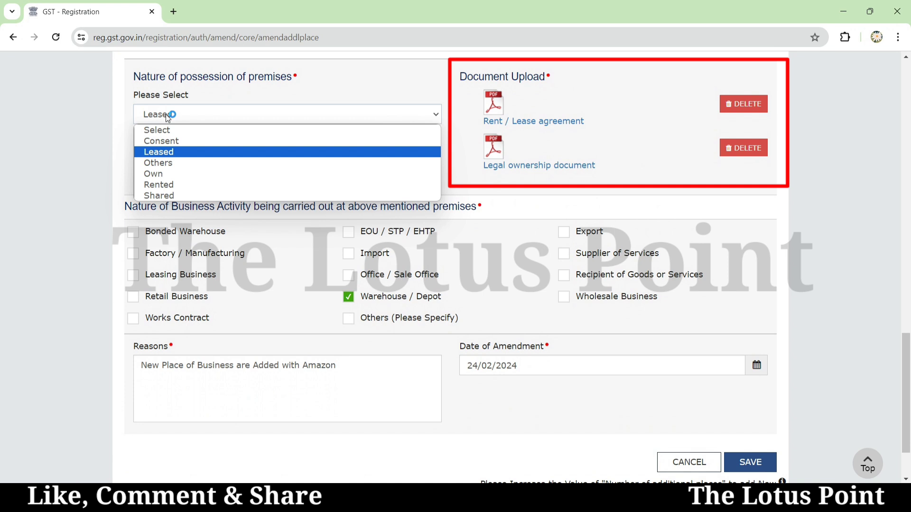
{"action": "left_click", "coordinate": [167, 115]}
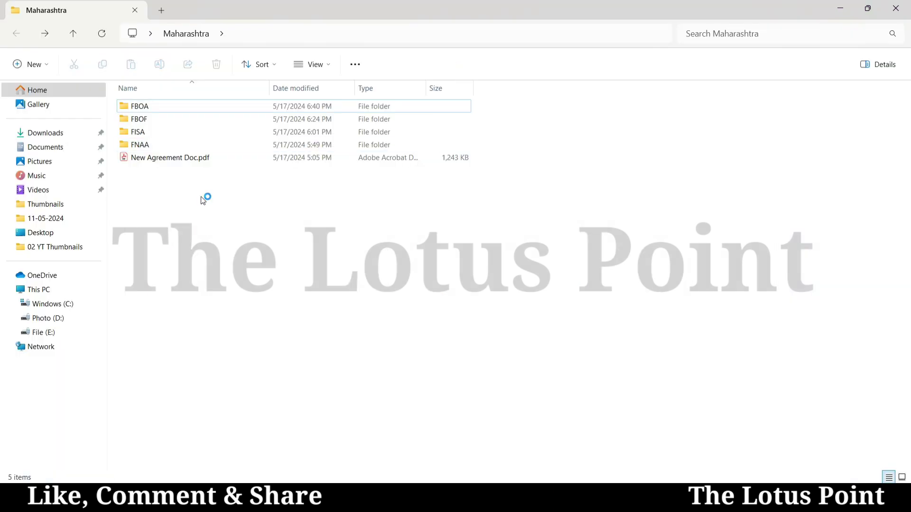
- Open the FBOA folder in Maharashtra, then return to the Maharashtra folder
{"action": "key", "text": "Down"}
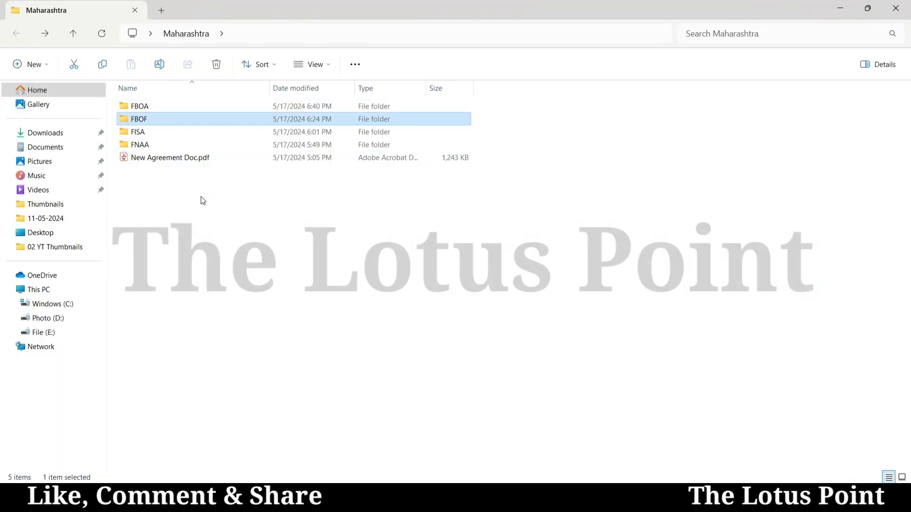
{"action": "key", "text": "Up"}
{"action": "key", "text": "Return"}
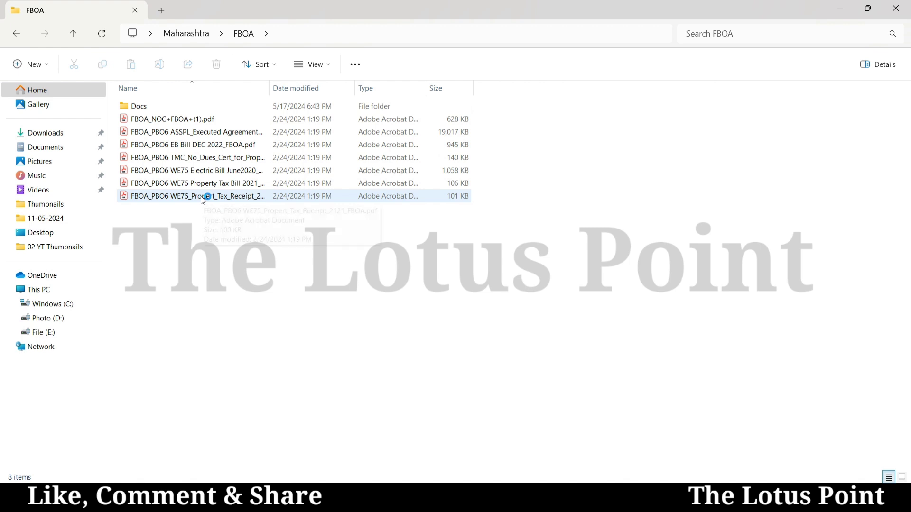
{"action": "key", "text": "alt+Left"}
- Open the FNAA folder and check the sizes of FNAA NOC.pdf and FNAA Agree.pdf
{"action": "key", "text": "Down"}
{"action": "key", "text": "Down"}
{"action": "key", "text": "Return"}
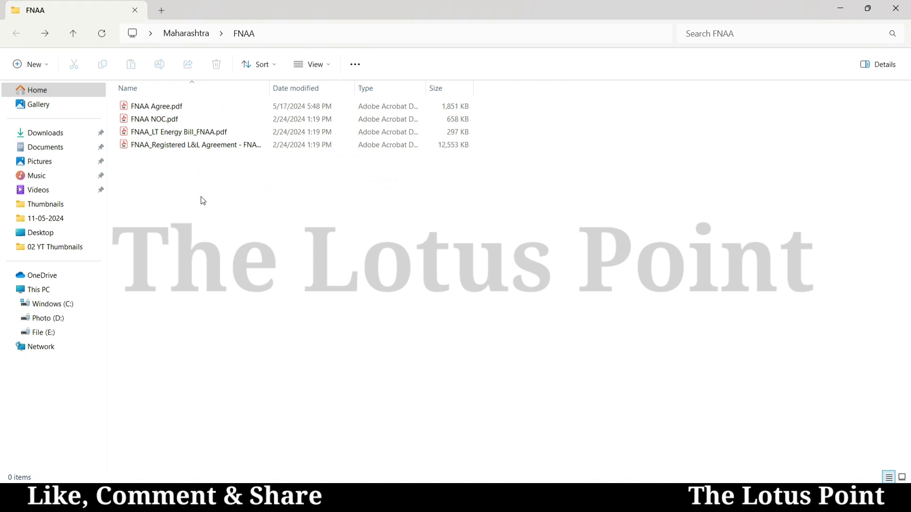
{"action": "key", "text": "Down"}
{"action": "key", "text": "Down"}
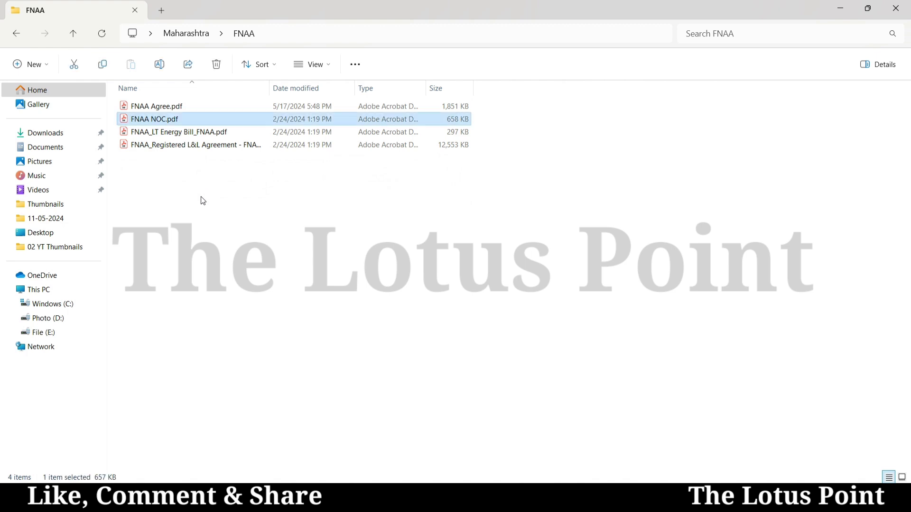
{"action": "key", "text": "Up"}
{"action": "key", "text": "Return"}
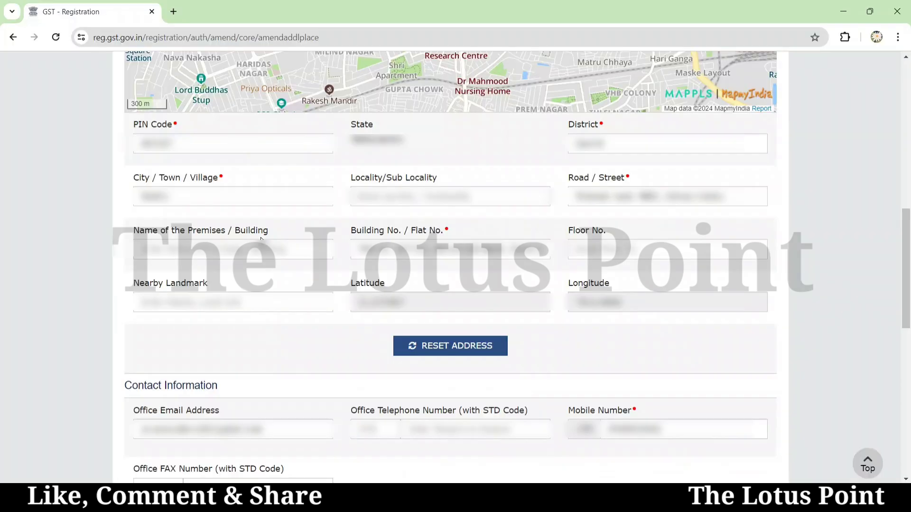
{"action": "scroll", "coordinate": [261, 239], "scroll_direction": "down", "scroll_amount": 7}
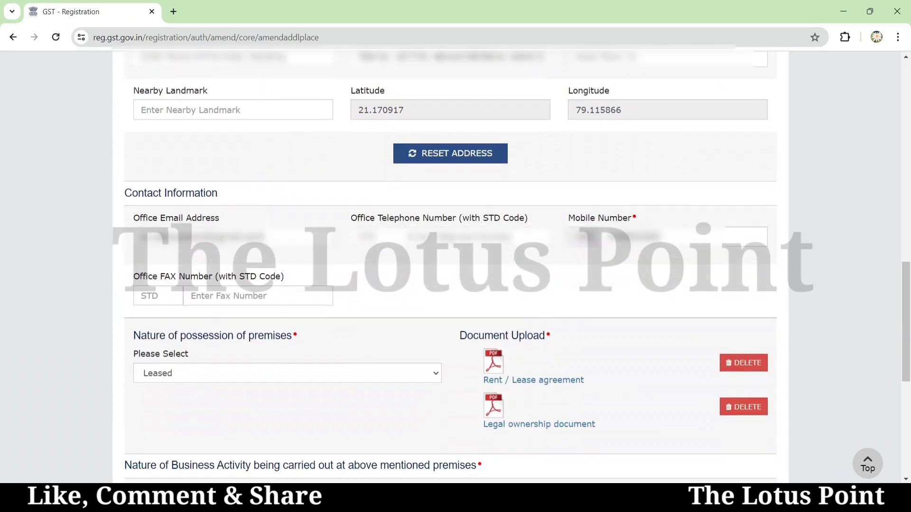
{"action": "scroll", "coordinate": [261, 237], "scroll_direction": "down", "scroll_amount": 1}
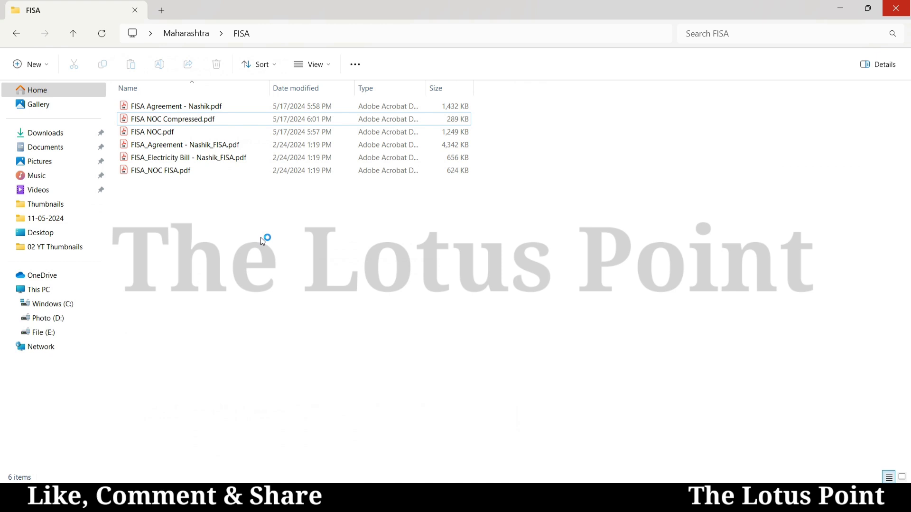
- Select FISA Agreement - Nashik.pdf in the FISA folder
{"action": "key", "text": "Up"}
{"action": "key", "text": "Up"}
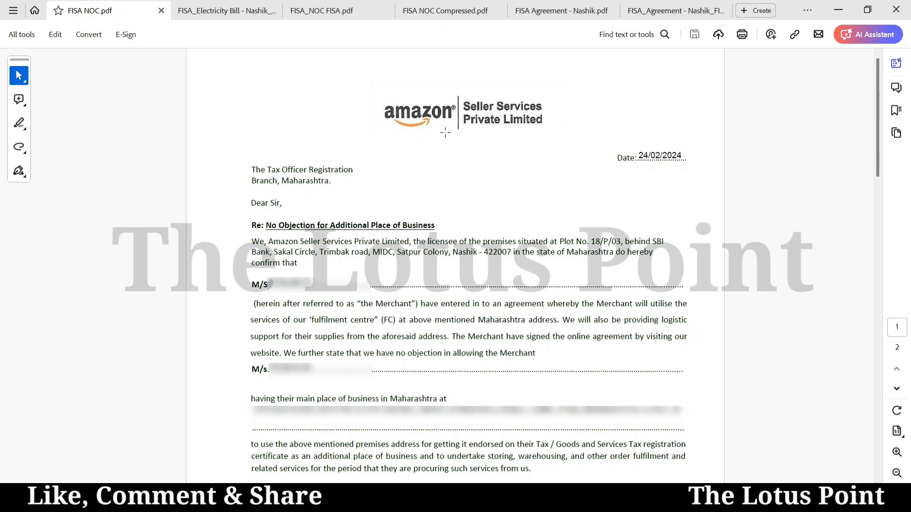
- Select the premises address in the FISA NOC, then check the electricity bill and NOC copies
{"action": "left_click_drag", "start_coordinate": [591, 242], "coordinate": [613, 253]}
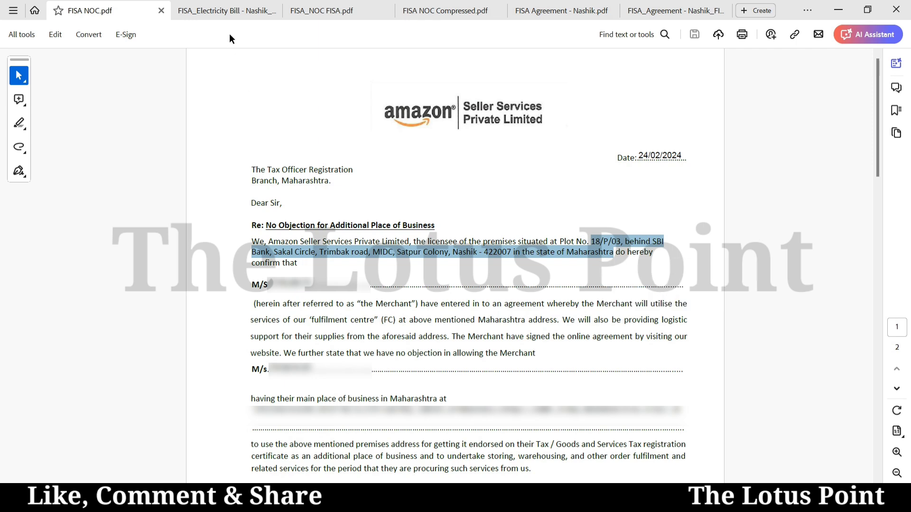
{"action": "left_click", "coordinate": [221, 12]}
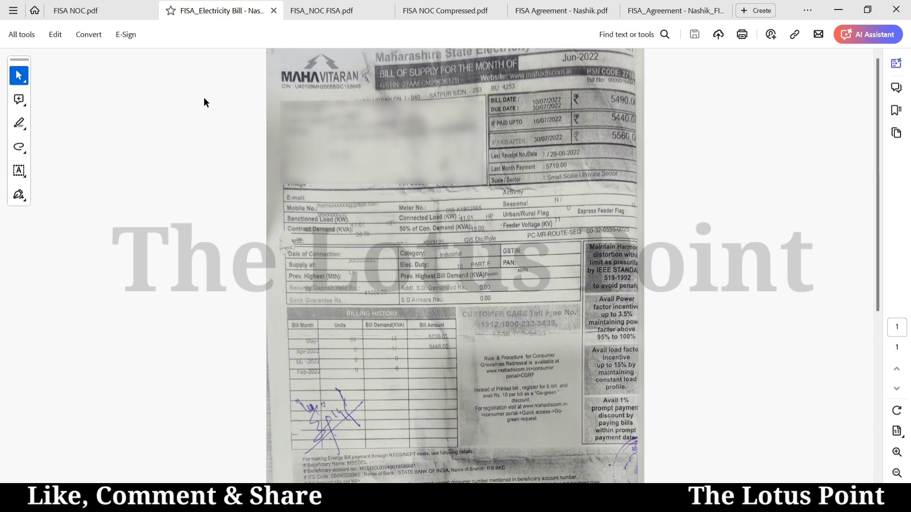
{"action": "left_click", "coordinate": [325, 11]}
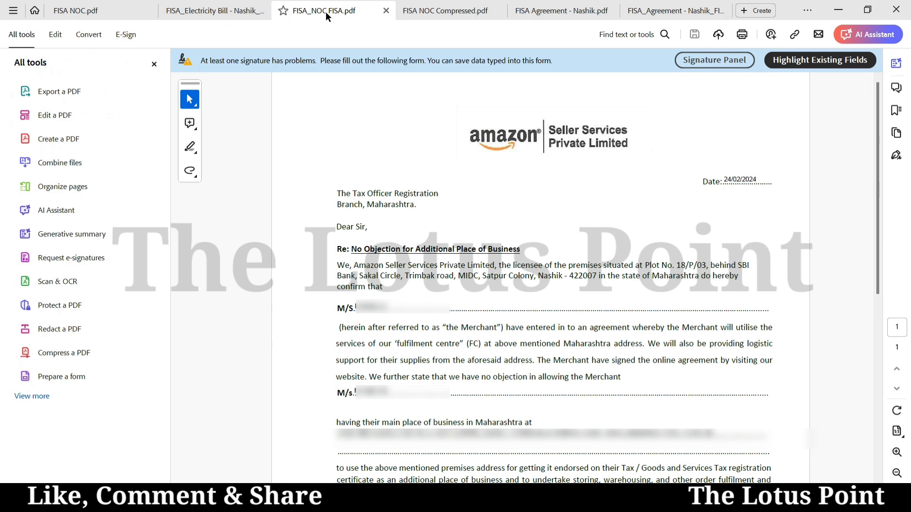
{"action": "left_click", "coordinate": [431, 11]}
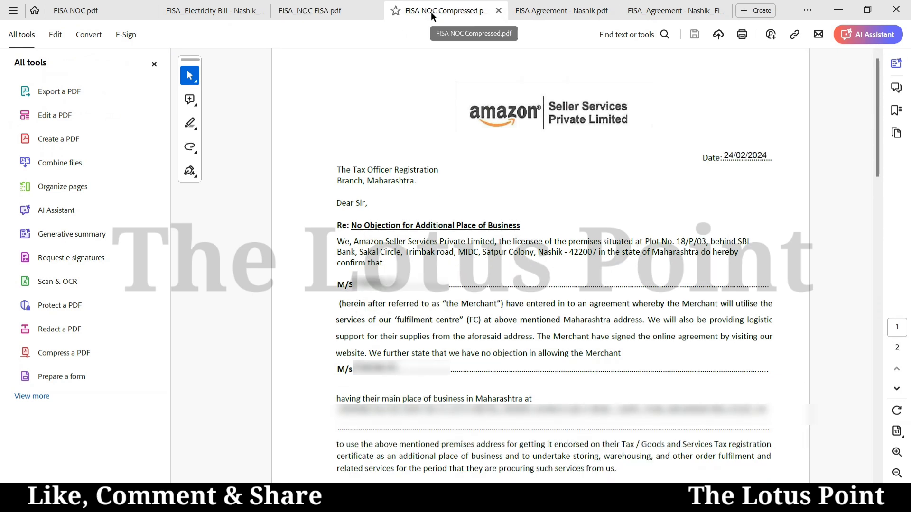
- Scroll through FISA Agreement - Nashik, then view FISA_Agreement - Nashik_FISA.pdf
{"action": "left_click", "coordinate": [536, 11]}
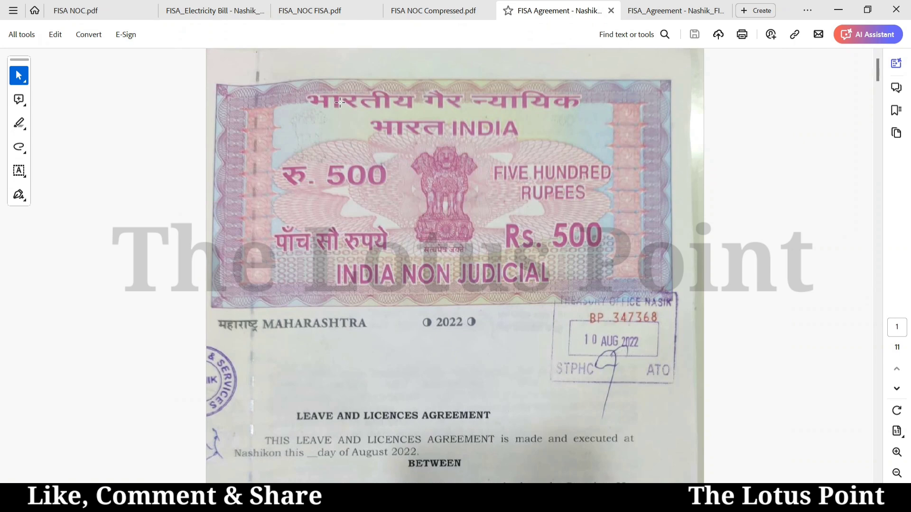
{"action": "scroll", "coordinate": [340, 103], "scroll_direction": "down", "scroll_amount": 10}
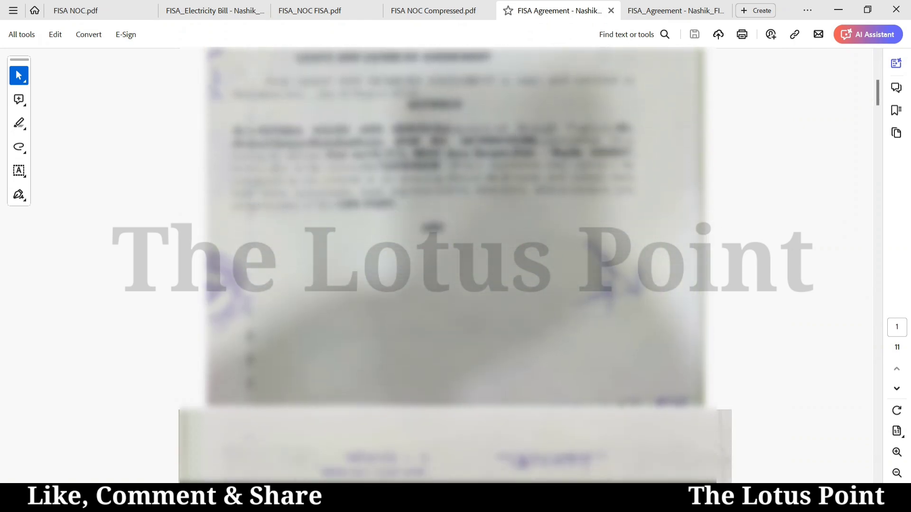
{"action": "scroll", "coordinate": [455, 265], "scroll_direction": "down", "scroll_amount": 10}
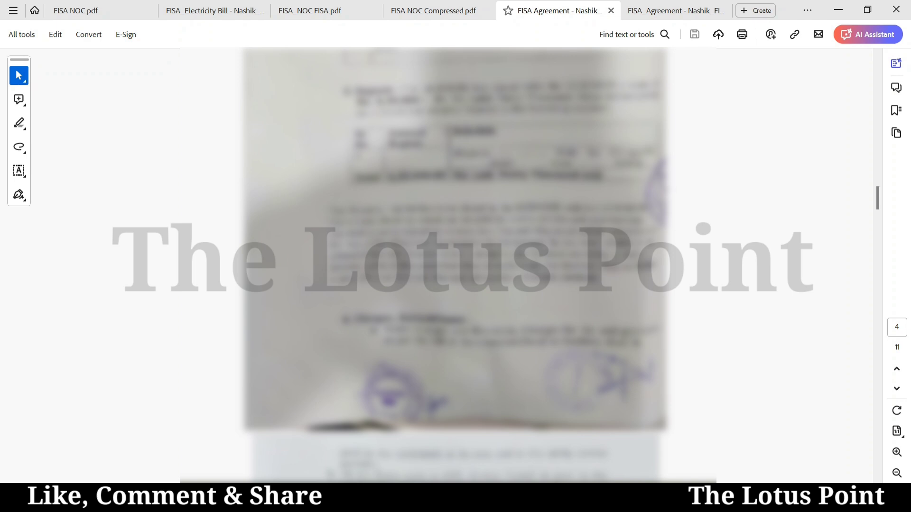
{"action": "left_click", "coordinate": [645, 11]}
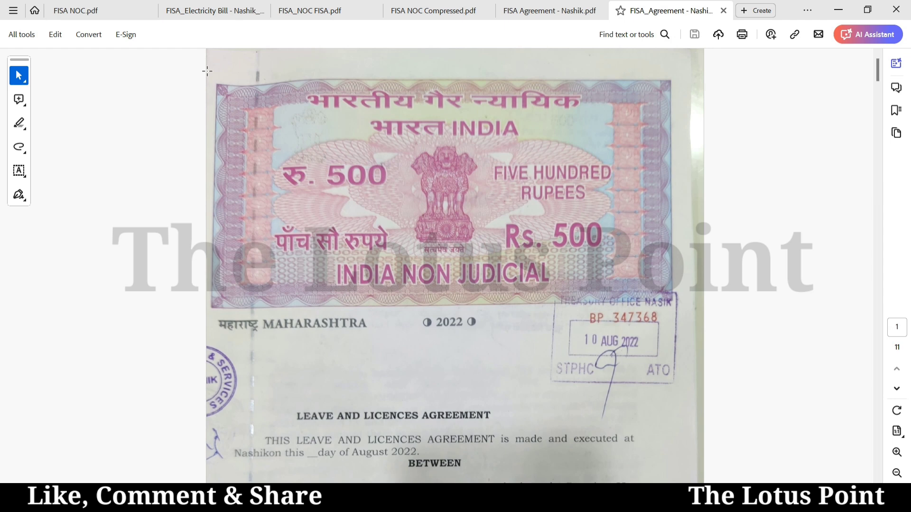
{"action": "key", "text": "alt+Tab"}
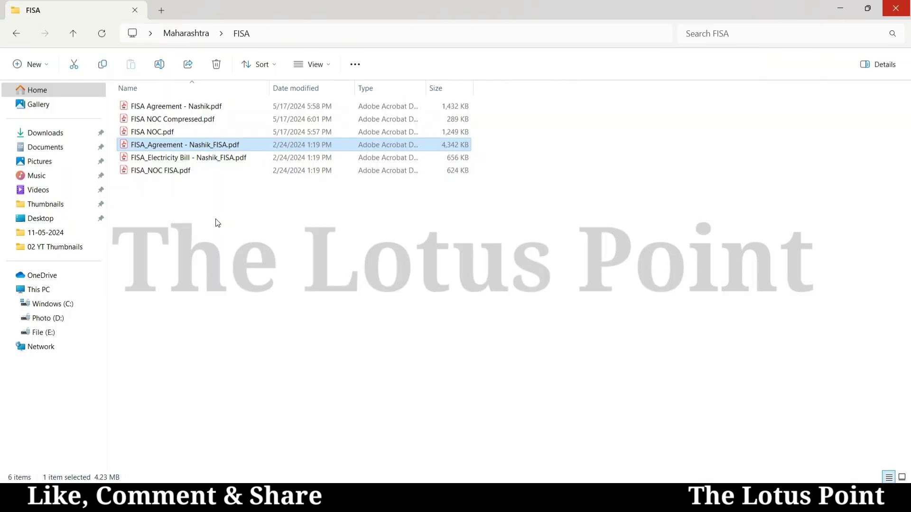
{"action": "key", "text": "Up"}
{"action": "key", "text": "Down"}
{"action": "key", "text": "Down"}
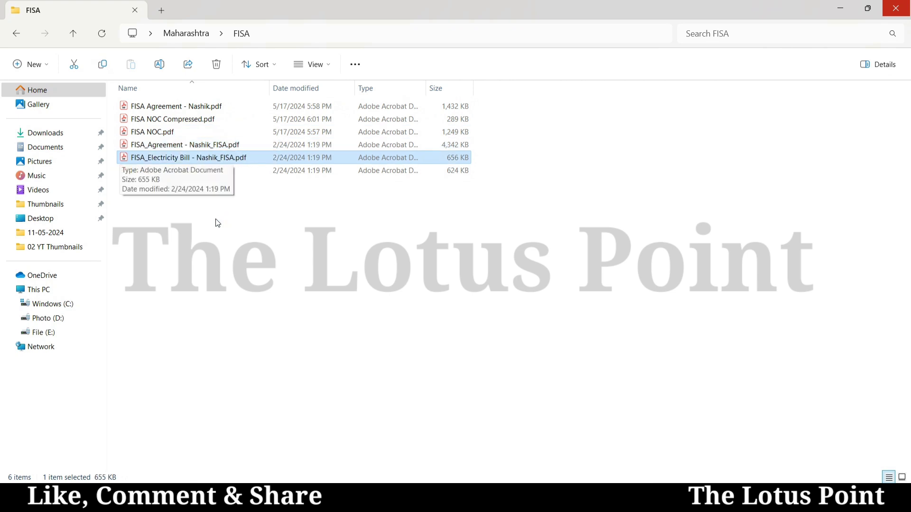
{"action": "key", "text": "Up"}
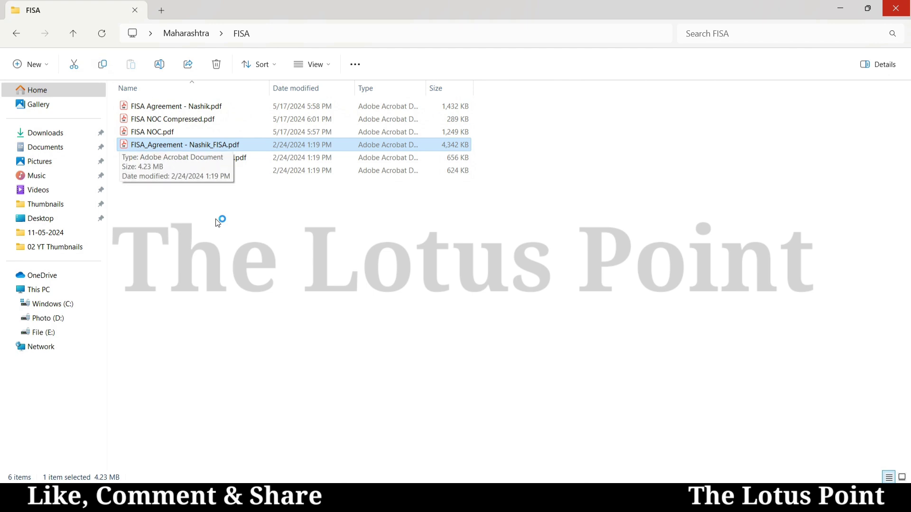
{"action": "key", "text": "Up"}
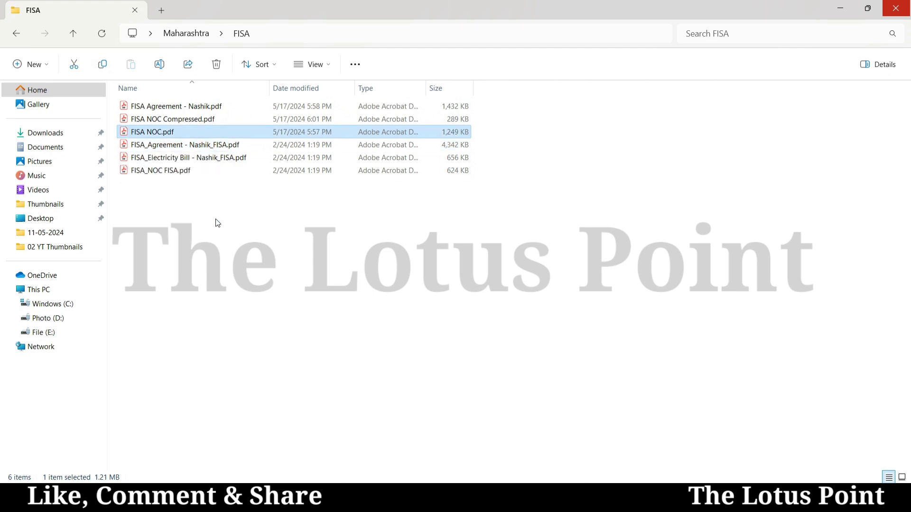
{"action": "key", "text": "Down"}
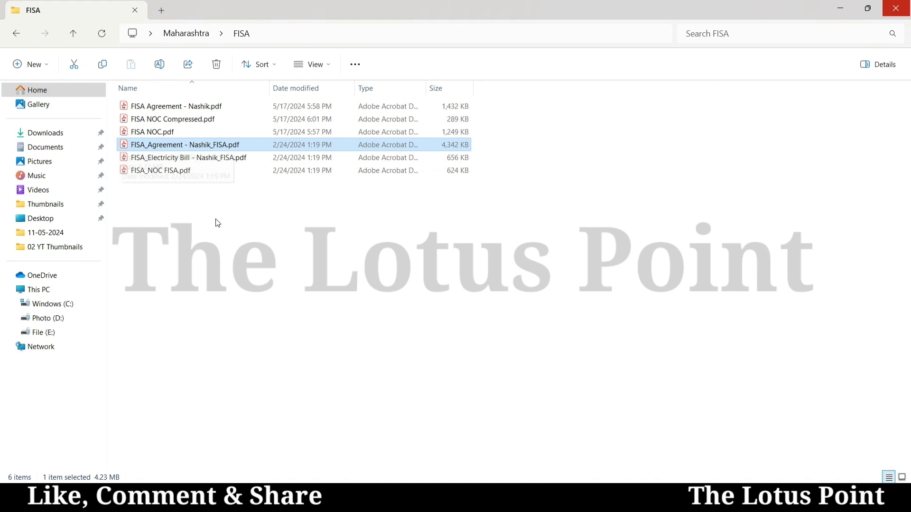
{"action": "key", "text": "Down"}
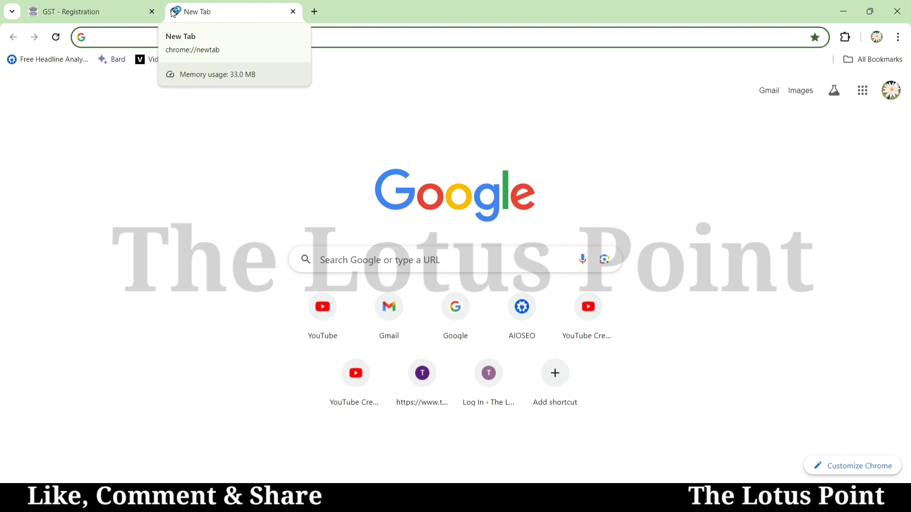
- Search Google for 'merger pdf' to find an online PDF merging tool
{"action": "type", "text": "merger "}
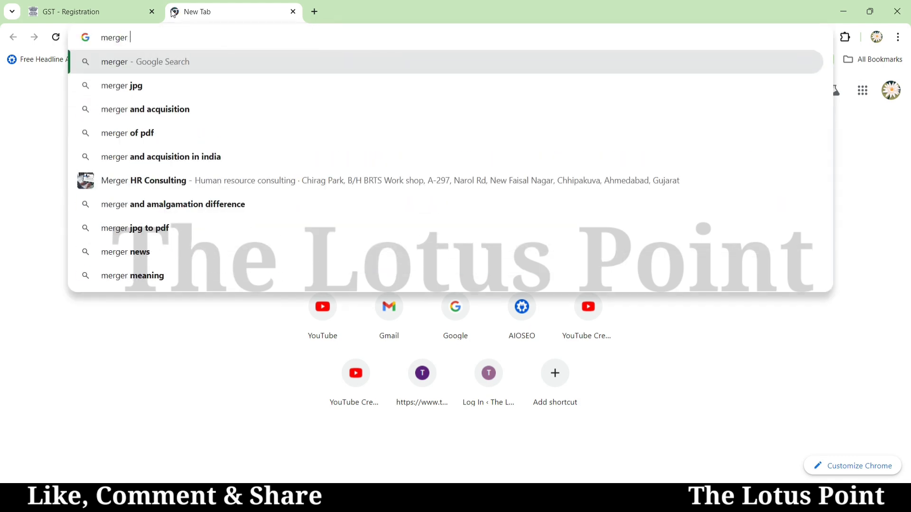
{"action": "type", "text": "pdf"}
{"action": "key", "text": "Return"}
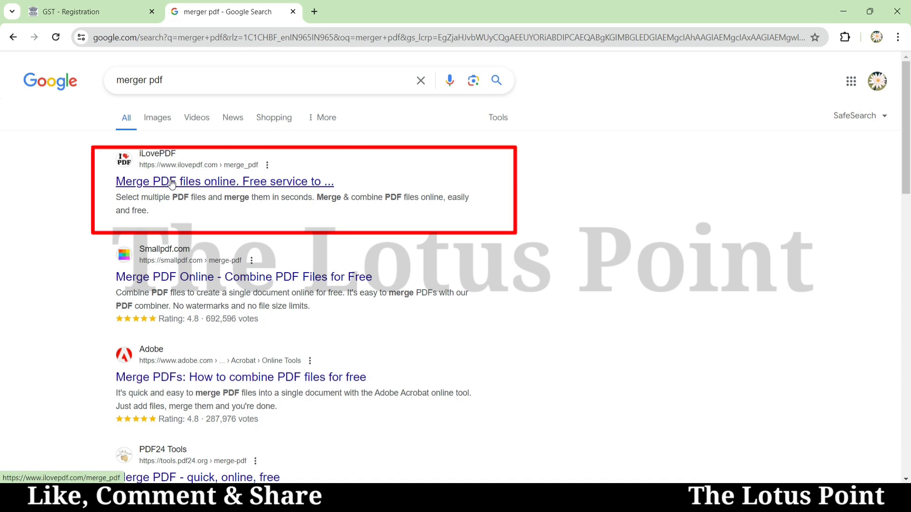
- Merge FISA NOC.pdf and FISA_Electricity Bill - Nashik_FISA.pdf with iLovePDF's Merge PDF tool
{"action": "left_click", "coordinate": [172, 183]}
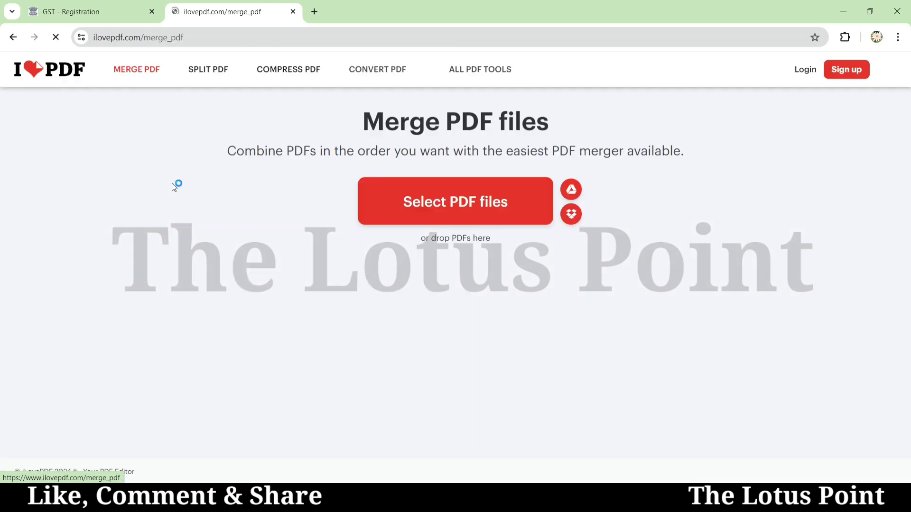
{"action": "left_click", "coordinate": [461, 218]}
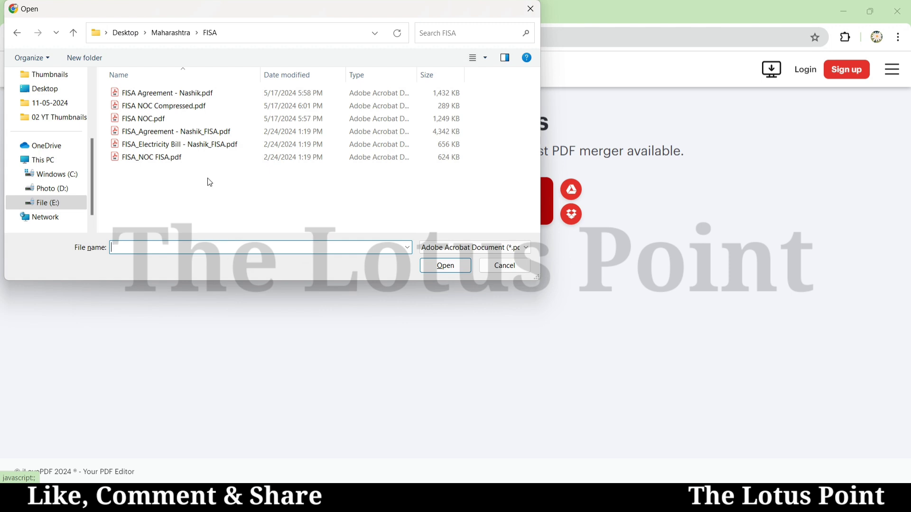
{"action": "left_click", "coordinate": [145, 124]}
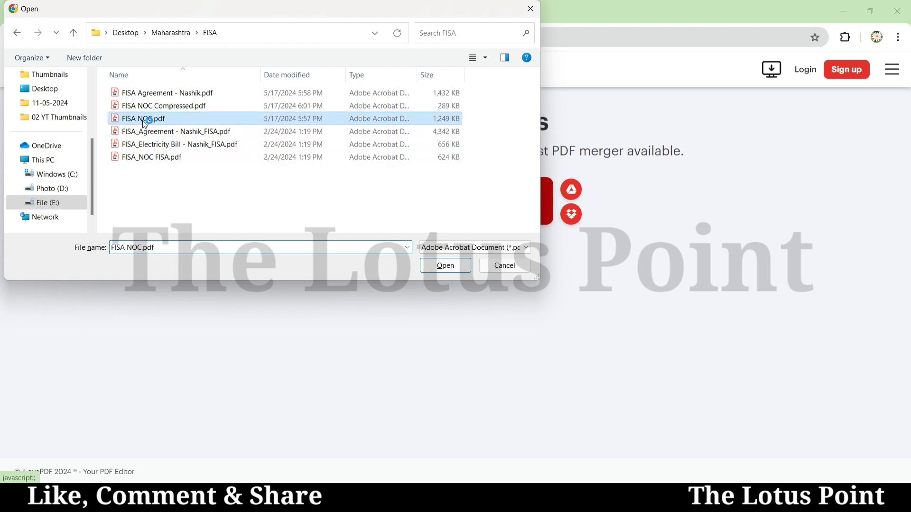
{"action": "left_click", "coordinate": [157, 147], "text": "ctrl"}
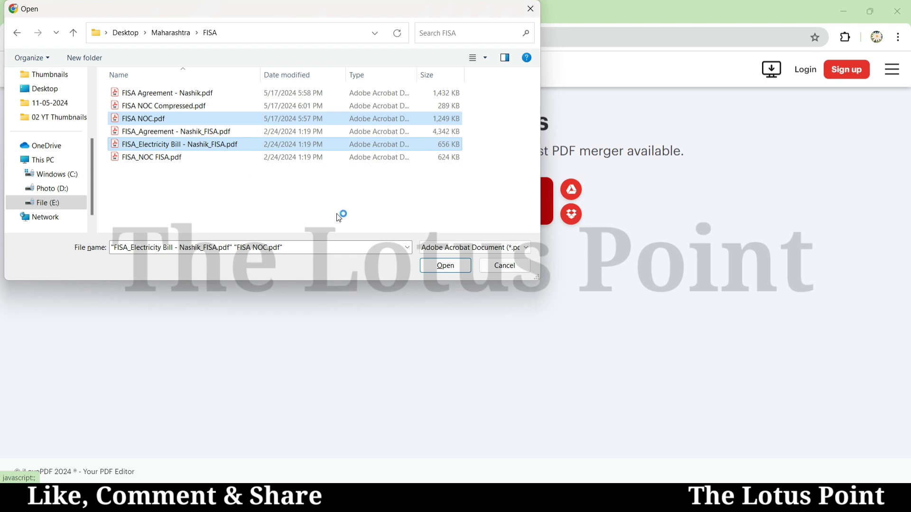
{"action": "left_click", "coordinate": [442, 268]}
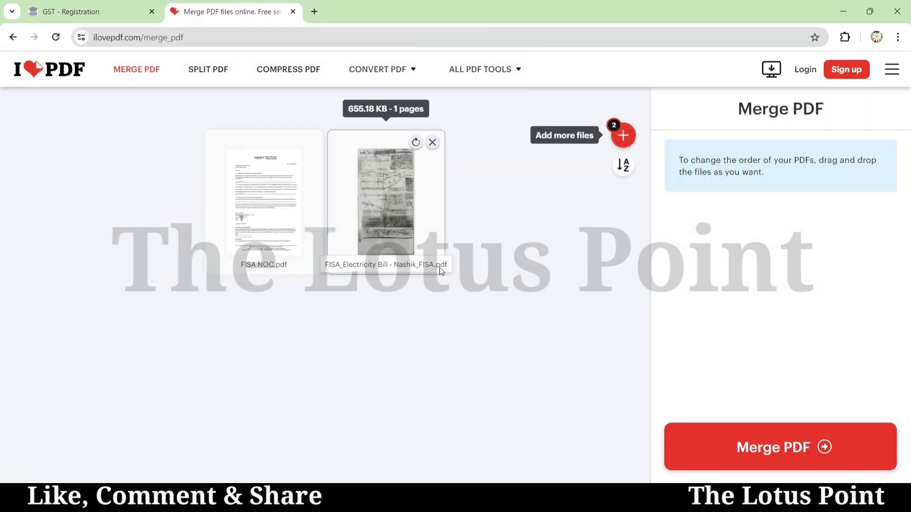
{"action": "left_click", "coordinate": [748, 446]}
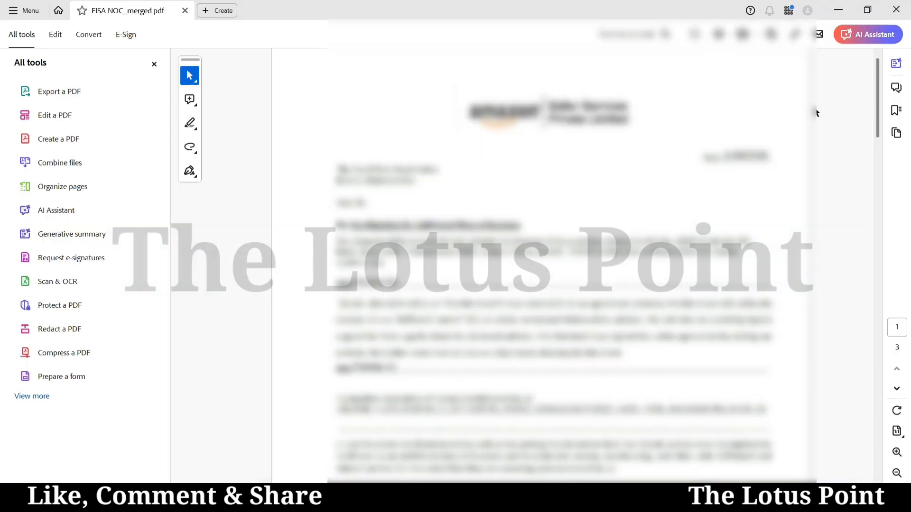
- Read through the three-page FISA NOC_merged.pdf, close Acrobat, and show the download in its FISA folder
{"action": "scroll", "coordinate": [815, 114], "scroll_direction": "down", "scroll_amount": 5}
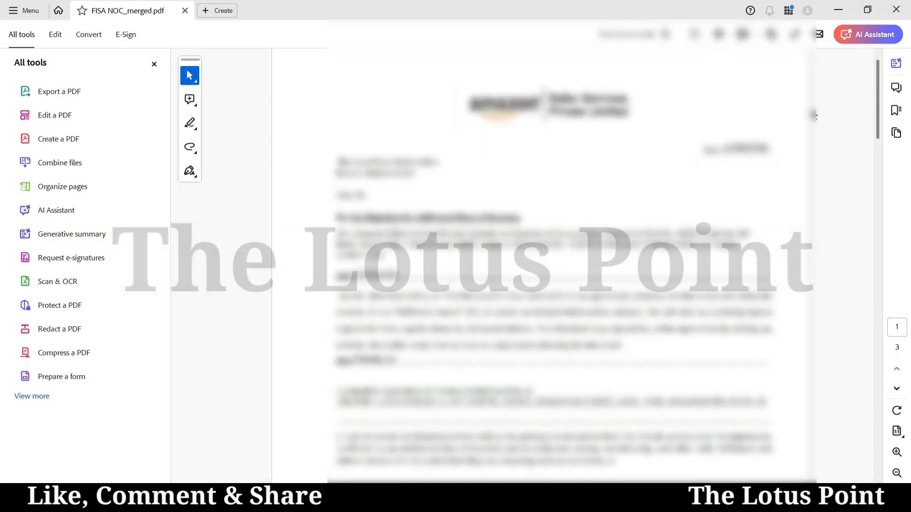
{"action": "scroll", "coordinate": [815, 115], "scroll_direction": "down", "scroll_amount": 15}
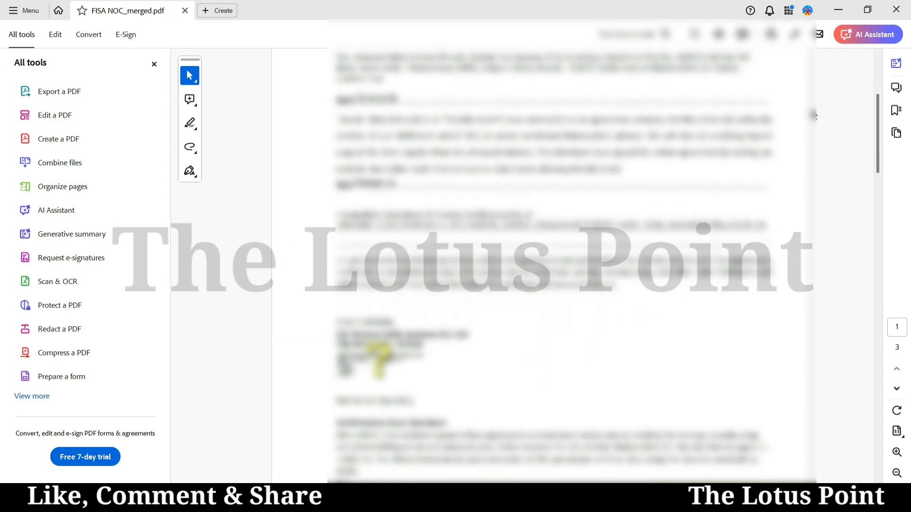
{"action": "scroll", "coordinate": [815, 115], "scroll_direction": "down", "scroll_amount": 10}
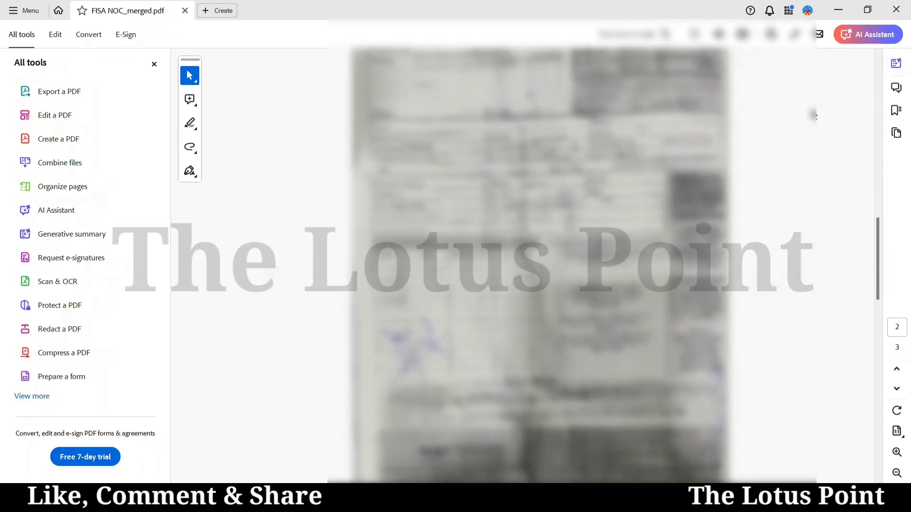
{"action": "scroll", "coordinate": [815, 115], "scroll_direction": "down", "scroll_amount": 10}
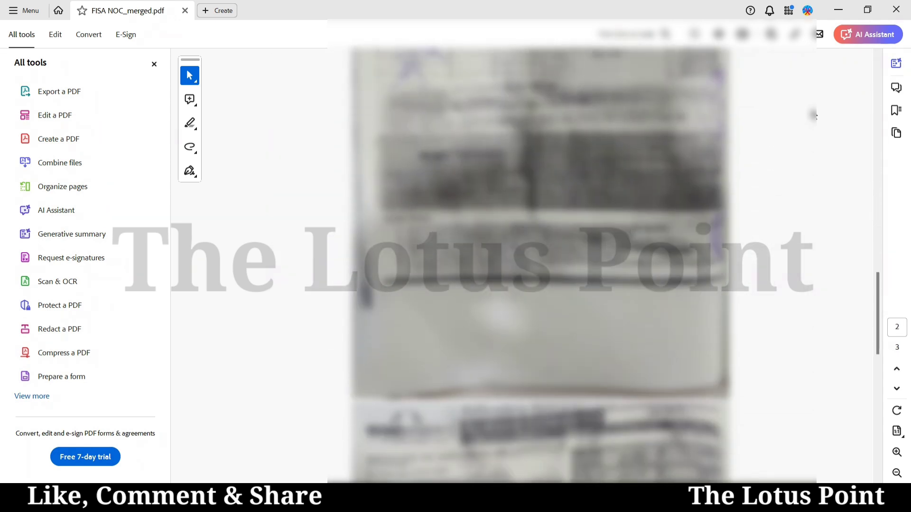
{"action": "scroll", "coordinate": [815, 116], "scroll_direction": "down", "scroll_amount": 10}
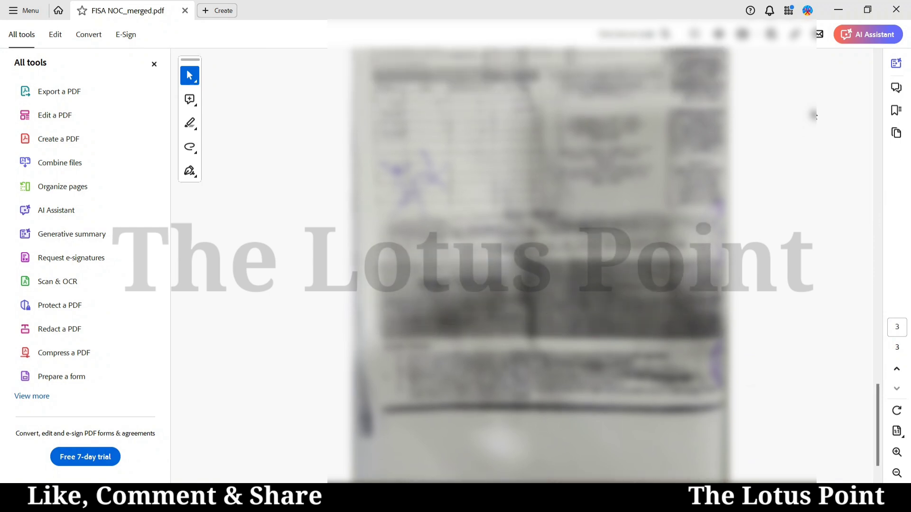
{"action": "scroll", "coordinate": [815, 116], "scroll_direction": "up", "scroll_amount": 10}
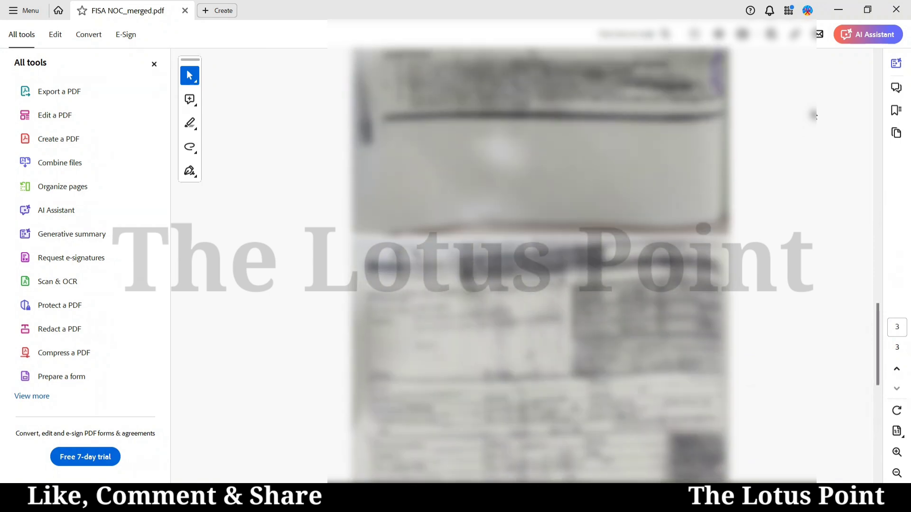
{"action": "scroll", "coordinate": [815, 115], "scroll_direction": "up", "scroll_amount": 10}
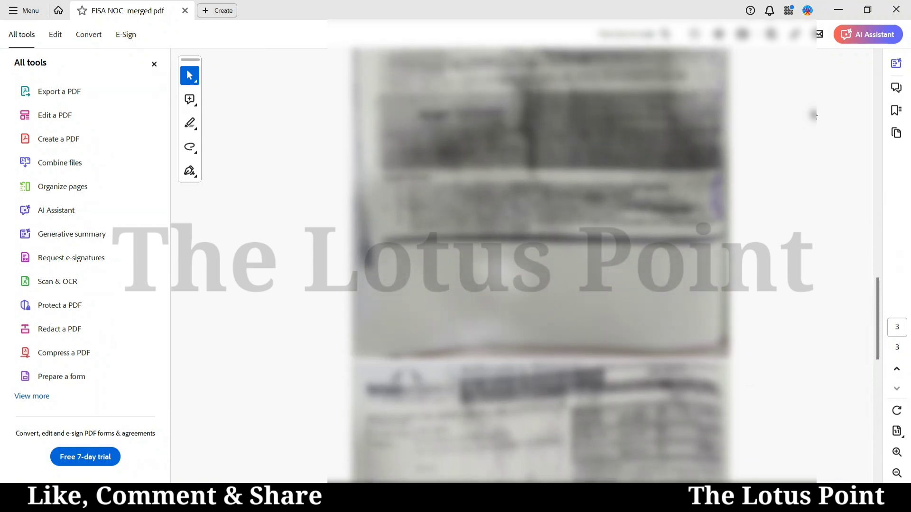
{"action": "scroll", "coordinate": [815, 115], "scroll_direction": "up", "scroll_amount": 10}
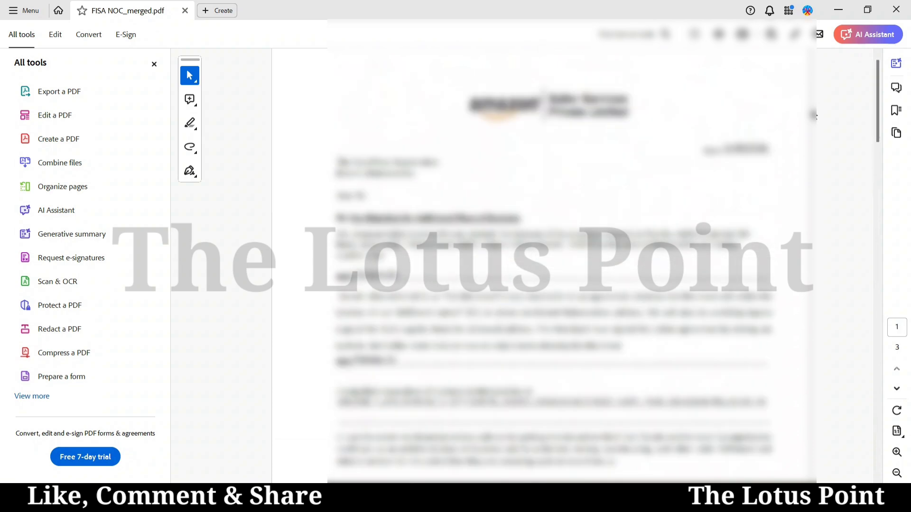
{"action": "left_click", "coordinate": [896, 10]}
{"action": "left_click", "coordinate": [855, 37]}
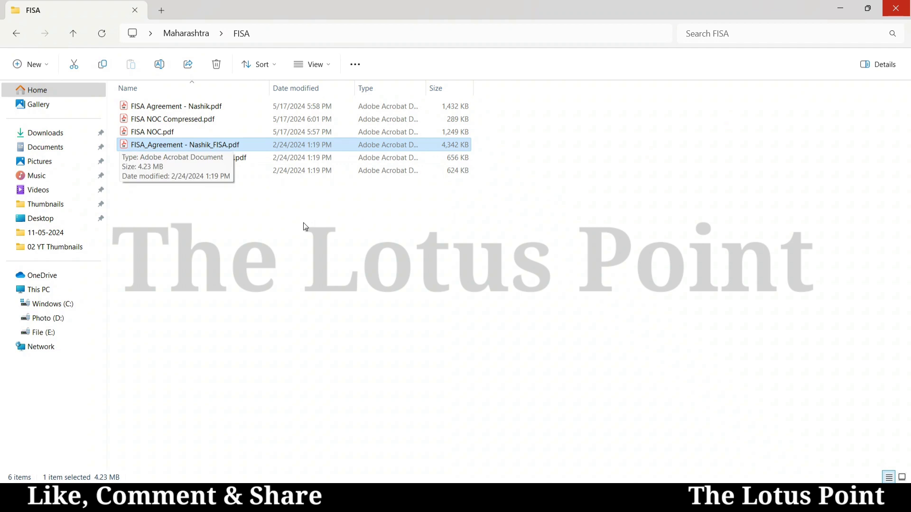
- Switch from File Explorer back to iLovePDF's 'PDFs have been merged!' page in Chrome
{"action": "key", "text": "alt+Tab"}
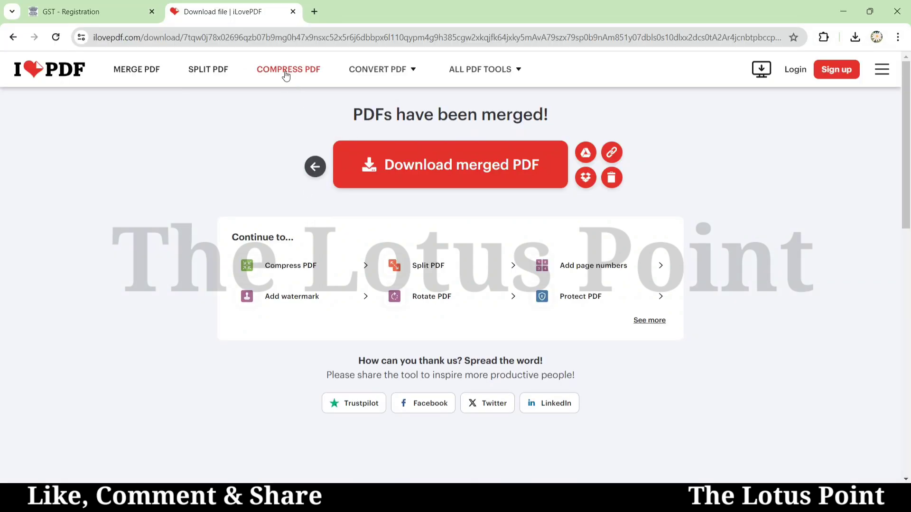
- Compress FISA_Agreement - Nashik_FISA.pdf with Less Compression, shrinking it from 4.24 MB to 4.07 MB
{"action": "left_click", "coordinate": [283, 75]}
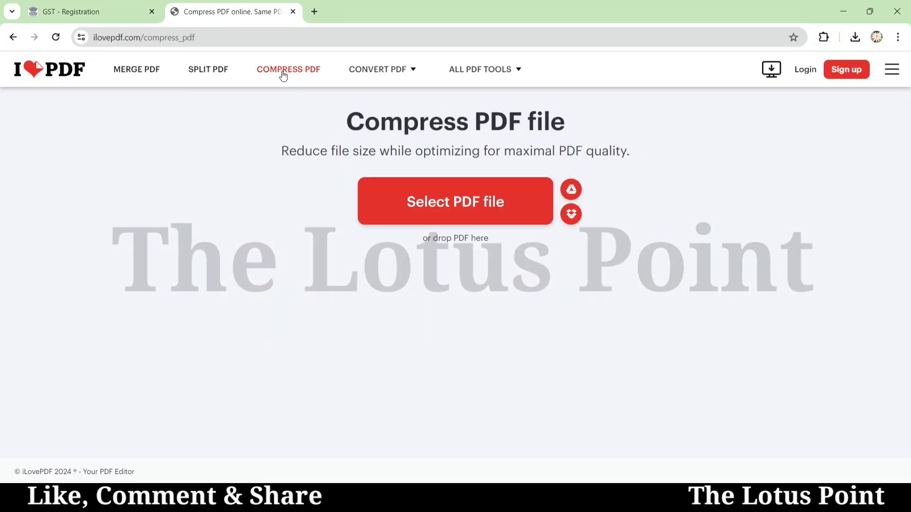
{"action": "left_click", "coordinate": [445, 201]}
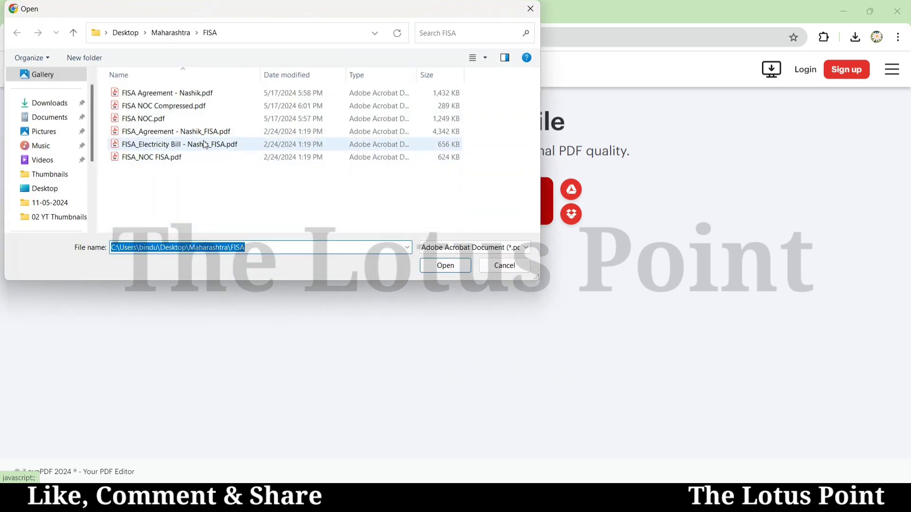
{"action": "left_click", "coordinate": [185, 132]}
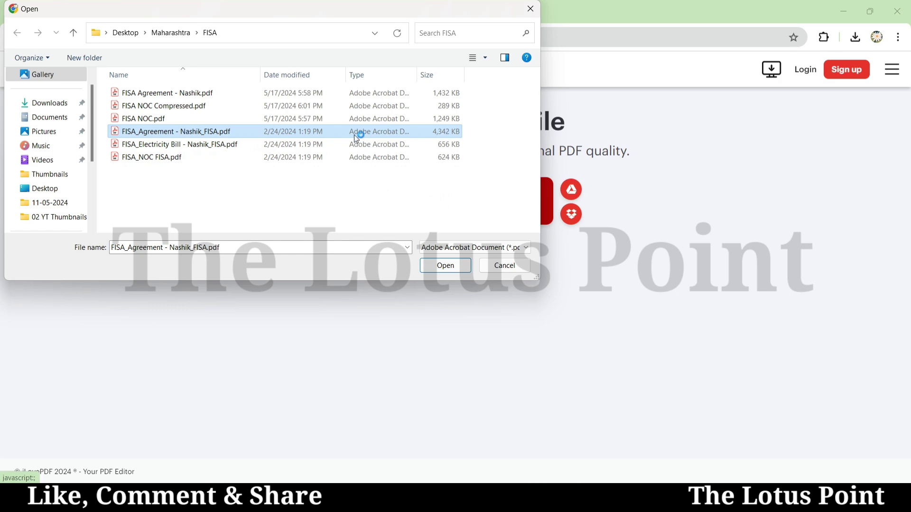
{"action": "left_click", "coordinate": [445, 265]}
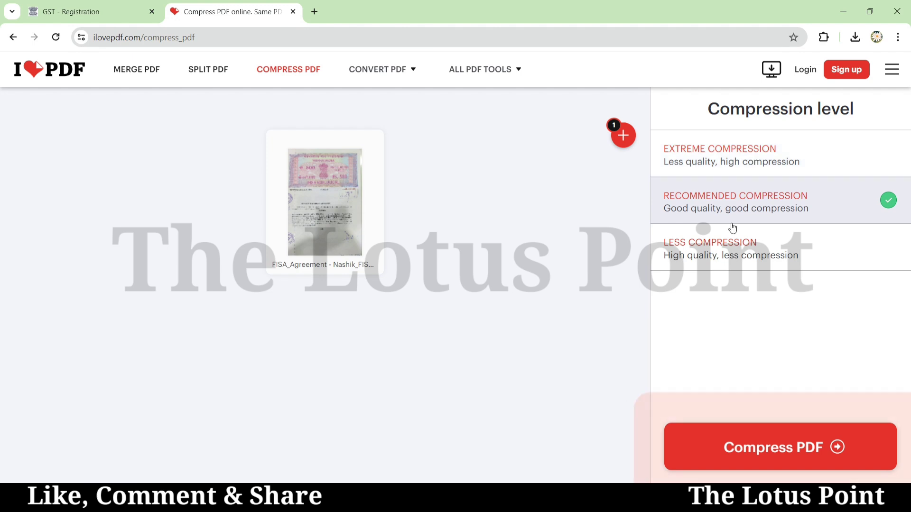
{"action": "left_click", "coordinate": [728, 246]}
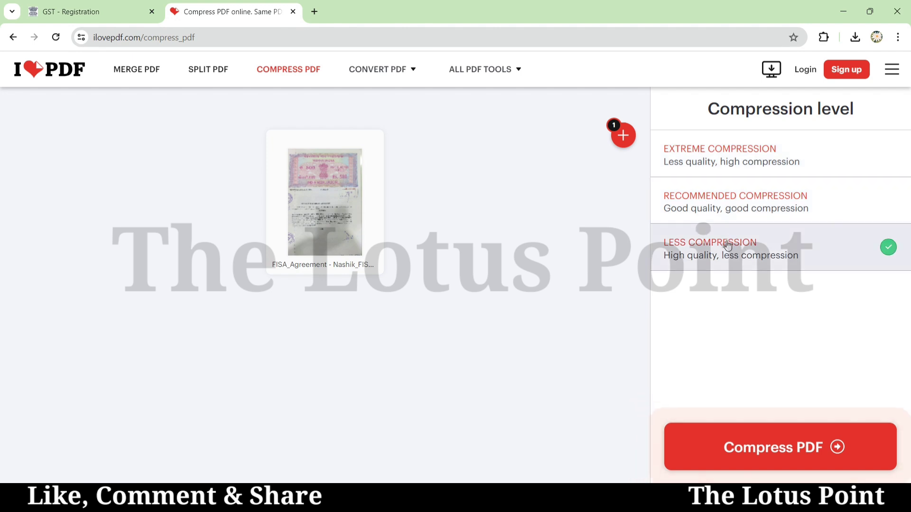
{"action": "left_click", "coordinate": [763, 441]}
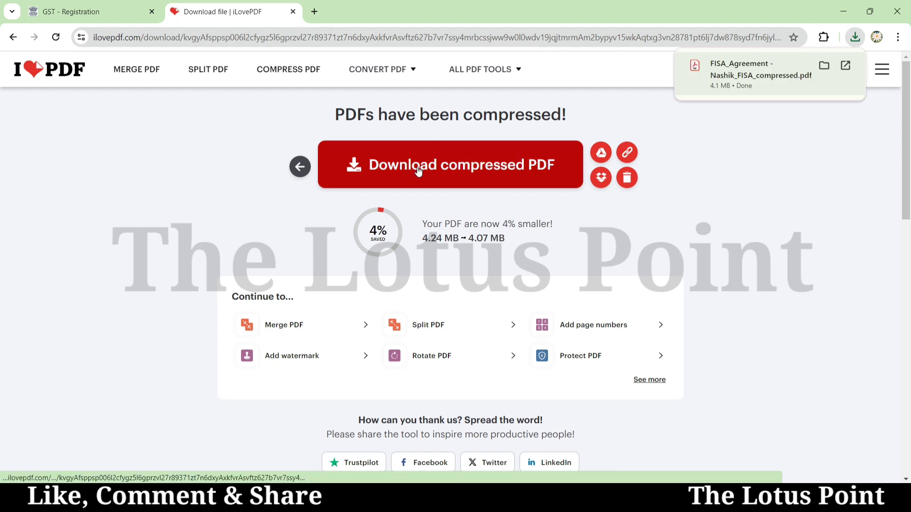
{"action": "left_click", "coordinate": [294, 73]}
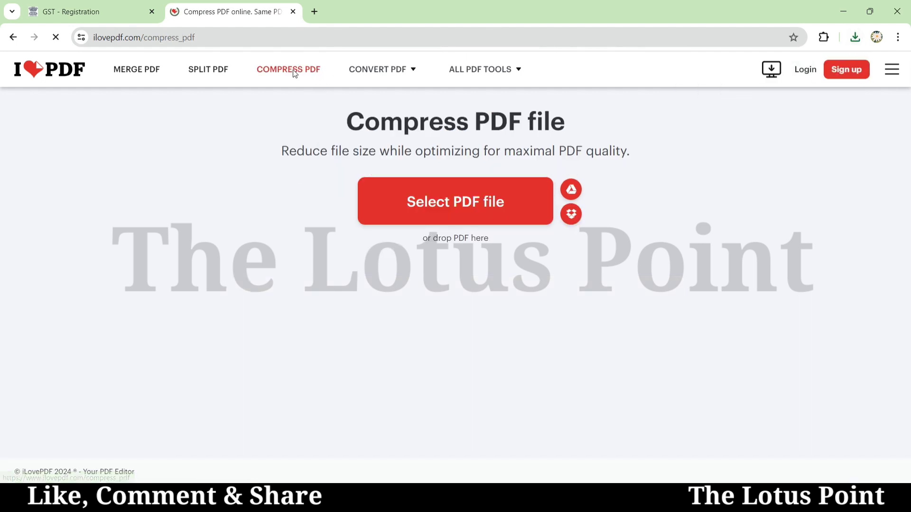
- Recompress FISA_Agreement - Nashik_FISA.pdf with Extreme Compression, reducing it to 525.42 KB
{"action": "left_click", "coordinate": [415, 210]}
{"action": "left_click", "coordinate": [257, 131]}
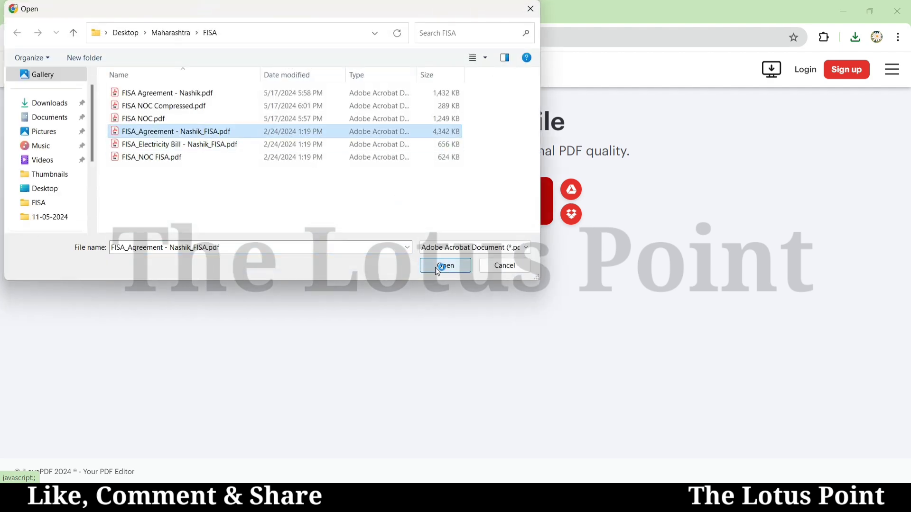
{"action": "left_click", "coordinate": [445, 266]}
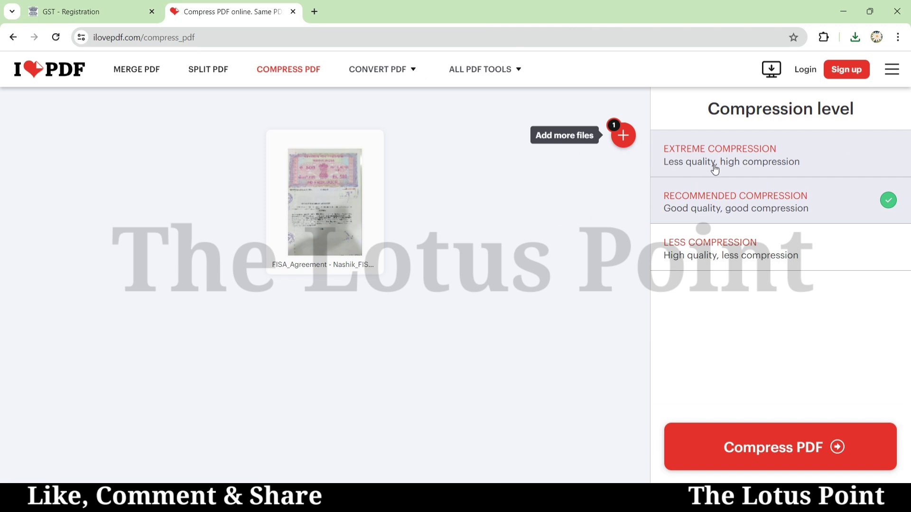
{"action": "left_click", "coordinate": [774, 147]}
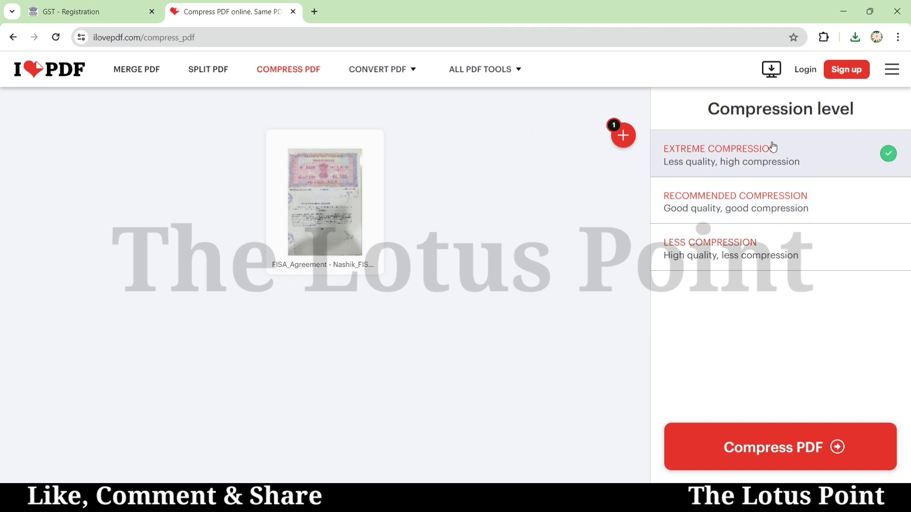
{"action": "left_click", "coordinate": [769, 450]}
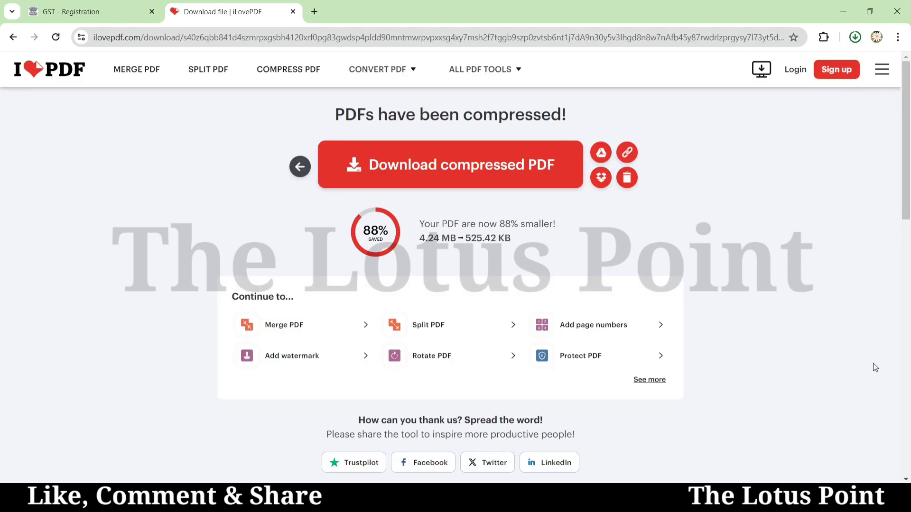
- Review the extreme-compressed agreement PDF in Acrobat, close it, and return to the GST Registration tab
{"action": "left_click", "coordinate": [774, 101]}
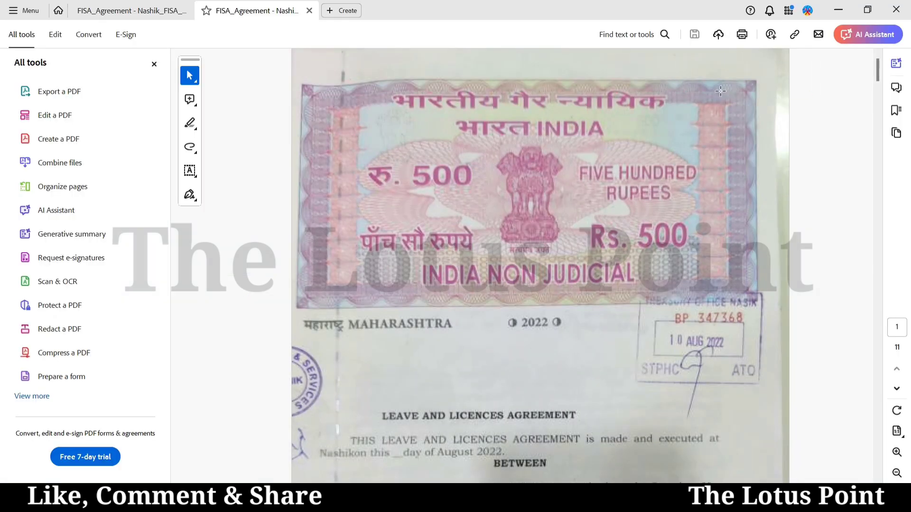
{"action": "scroll", "coordinate": [540, 266], "scroll_direction": "down", "scroll_amount": 5}
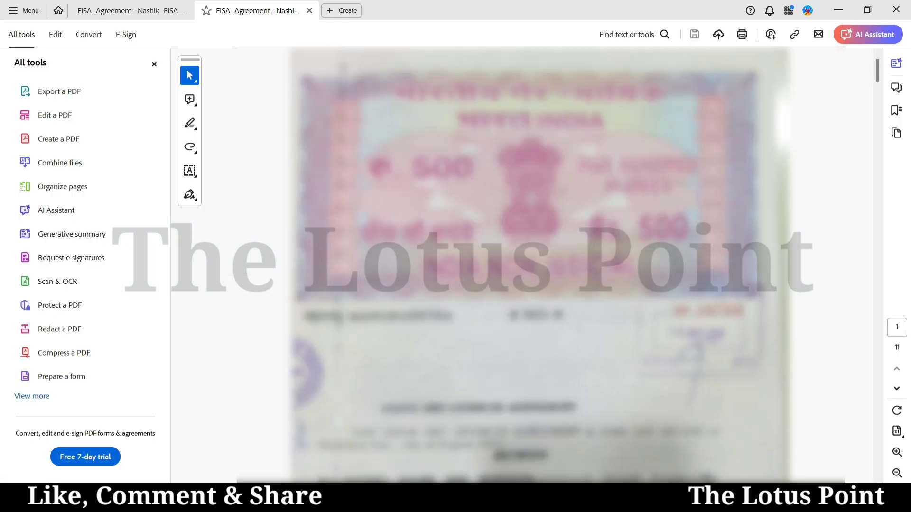
{"action": "scroll", "coordinate": [540, 266], "scroll_direction": "down", "scroll_amount": 10}
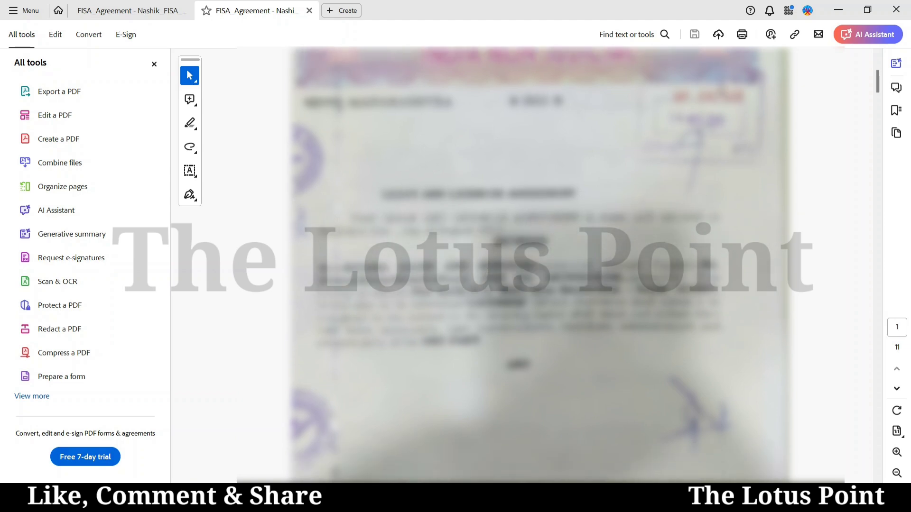
{"action": "scroll", "coordinate": [539, 266], "scroll_direction": "down", "scroll_amount": 15}
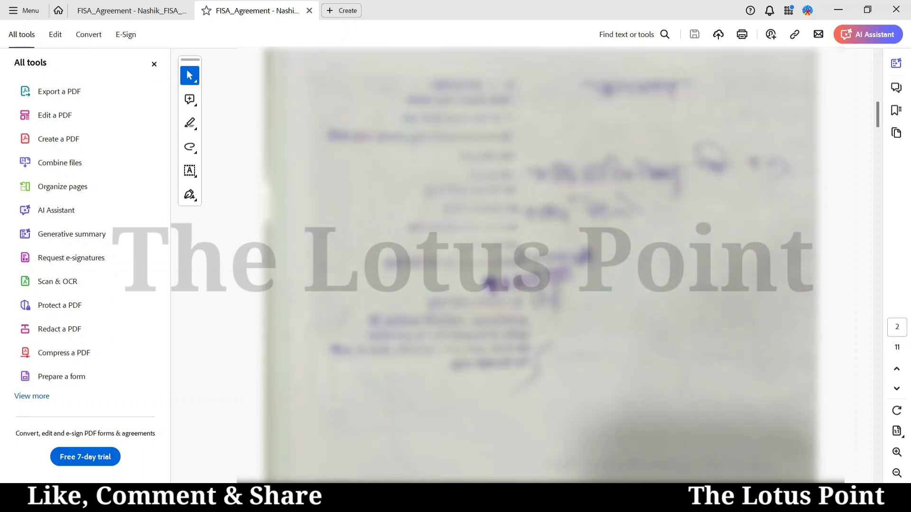
{"action": "scroll", "coordinate": [540, 266], "scroll_direction": "down", "scroll_amount": 10}
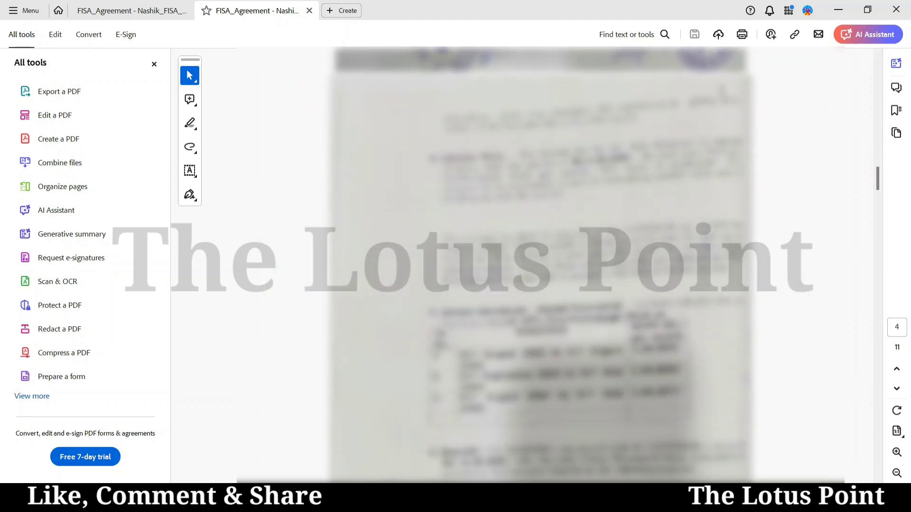
{"action": "scroll", "coordinate": [540, 265], "scroll_direction": "down", "scroll_amount": 3}
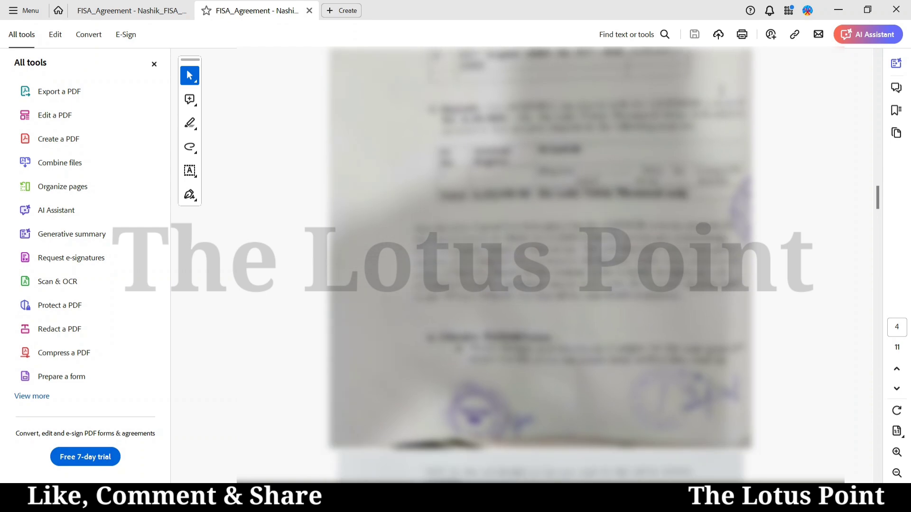
{"action": "left_click", "coordinate": [896, 9]}
{"action": "left_click", "coordinate": [101, 11]}
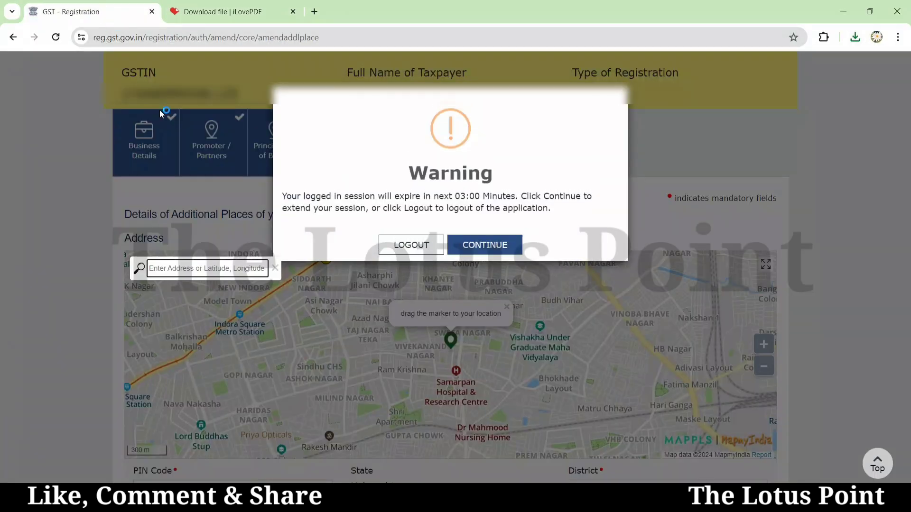
- Extend the GST session, review the additional-place form, and save it despite the empty Locality/Sub-Locality
{"action": "left_click", "coordinate": [477, 246]}
{"action": "scroll", "coordinate": [810, 266], "scroll_direction": "down", "scroll_amount": 8}
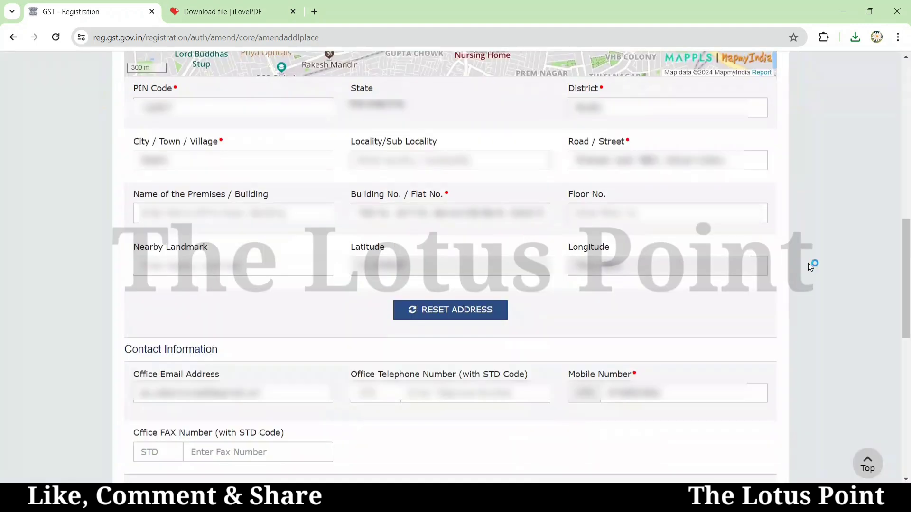
{"action": "scroll", "coordinate": [808, 263], "scroll_direction": "down", "scroll_amount": 1}
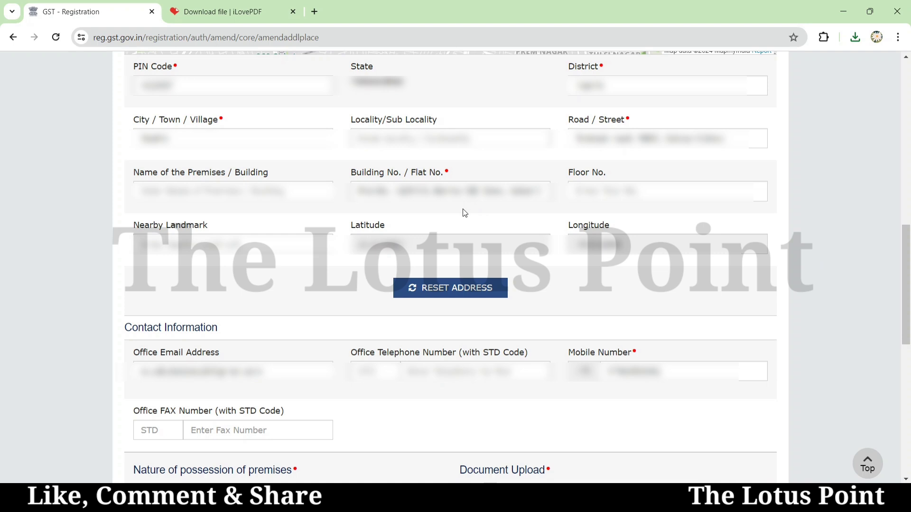
{"action": "scroll", "coordinate": [467, 215], "scroll_direction": "down", "scroll_amount": 6}
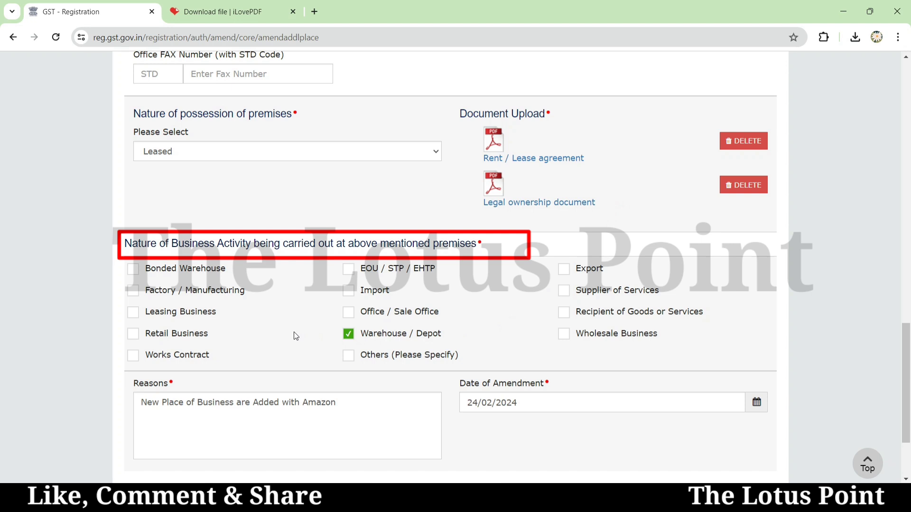
{"action": "scroll", "coordinate": [282, 332], "scroll_direction": "down", "scroll_amount": 3}
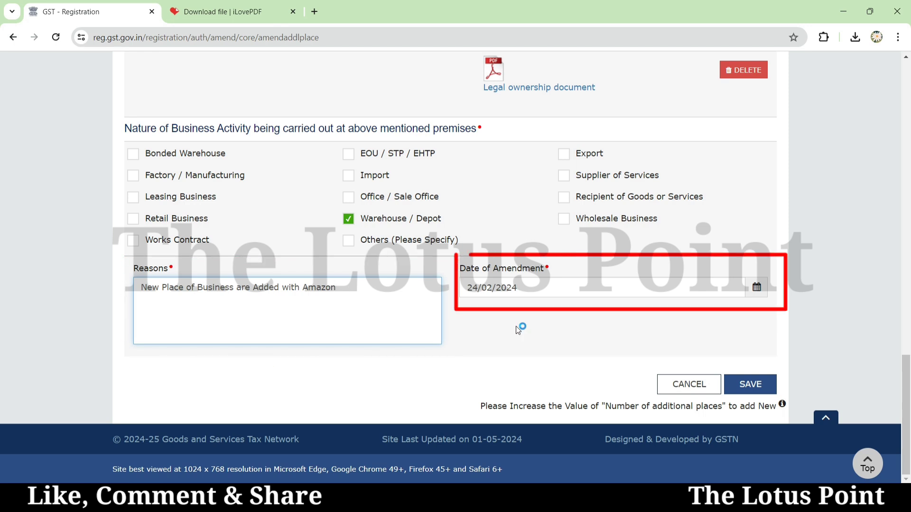
{"action": "left_click", "coordinate": [752, 386]}
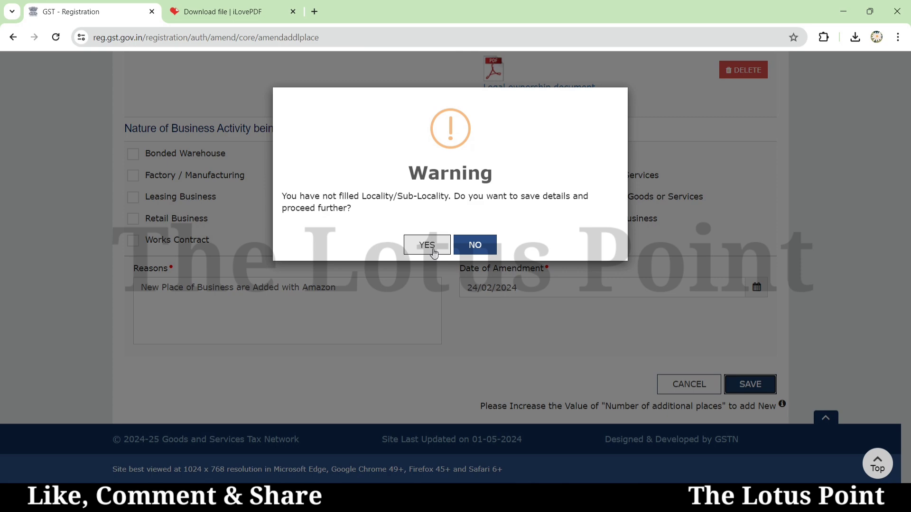
{"action": "left_click", "coordinate": [426, 245]}
- Check rows 16–20 of the places list, change the additional-places count from 22 to 25, and add a new place
{"action": "scroll", "coordinate": [364, 315], "scroll_direction": "down", "scroll_amount": 5}
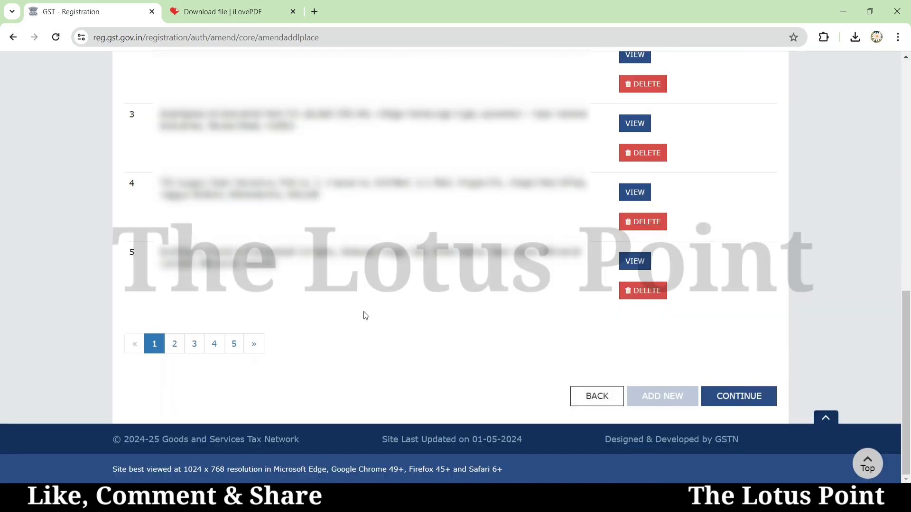
{"action": "left_click", "coordinate": [215, 351]}
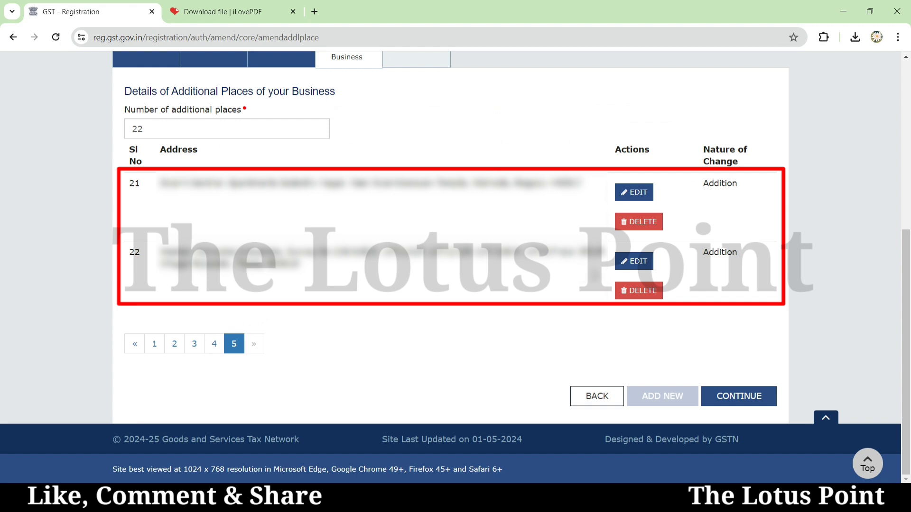
{"action": "left_click", "coordinate": [171, 128]}
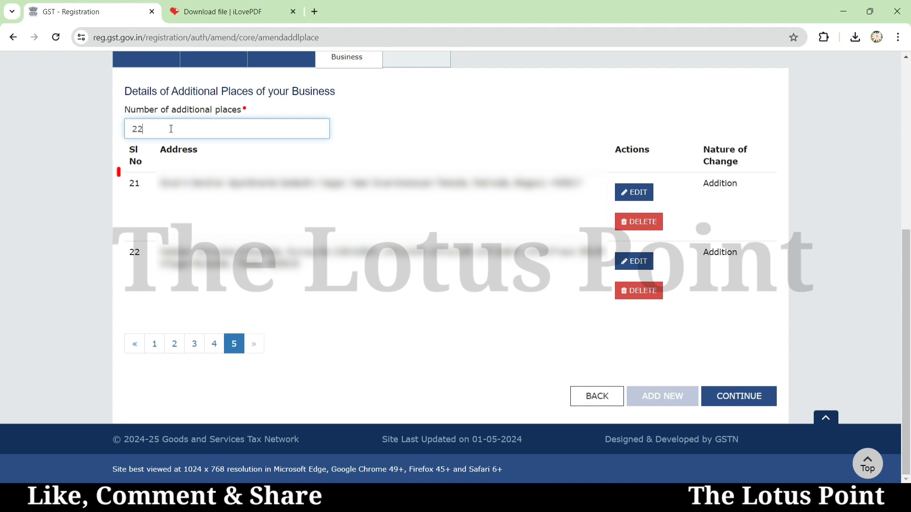
{"action": "key", "text": "BackSpace"}
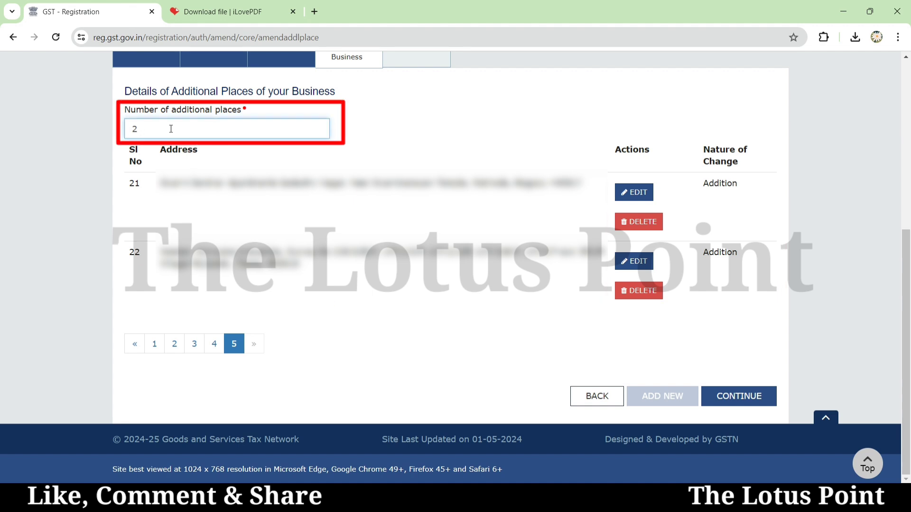
{"action": "type", "text": "5"}
{"action": "key", "text": "Tab"}
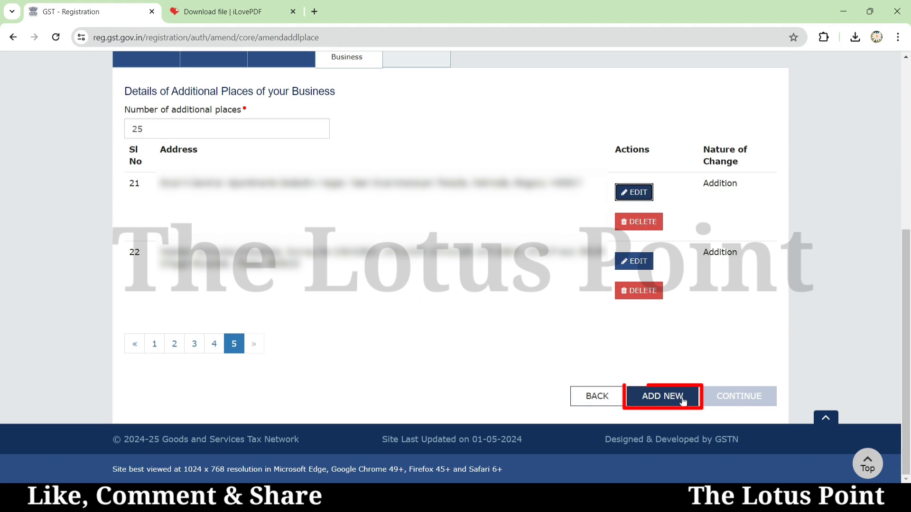
{"action": "left_click", "coordinate": [680, 397]}
- Set Nature of possession to Rented and proof of place to Rent / Lease agreement
{"action": "scroll", "coordinate": [683, 397], "scroll_direction": "down", "scroll_amount": 10}
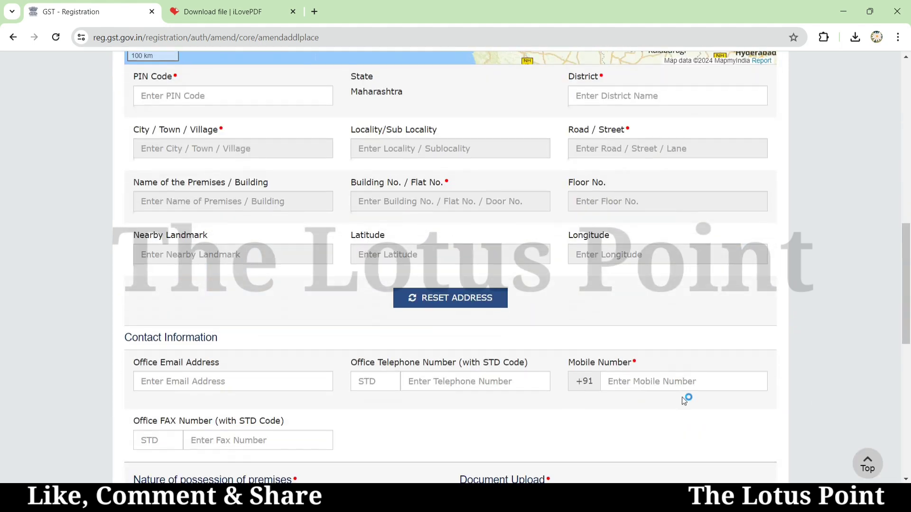
{"action": "scroll", "coordinate": [682, 397], "scroll_direction": "up", "scroll_amount": 3}
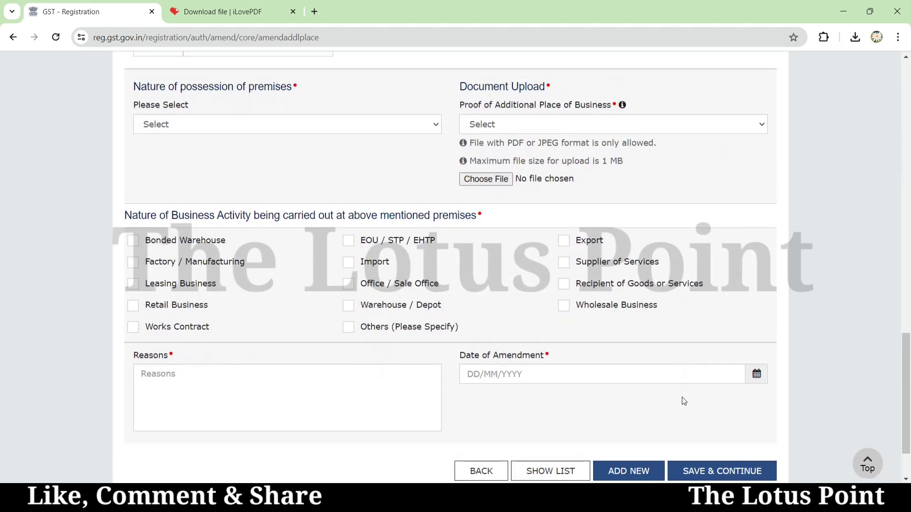
{"action": "left_click", "coordinate": [162, 232]}
{"action": "left_click", "coordinate": [160, 209]}
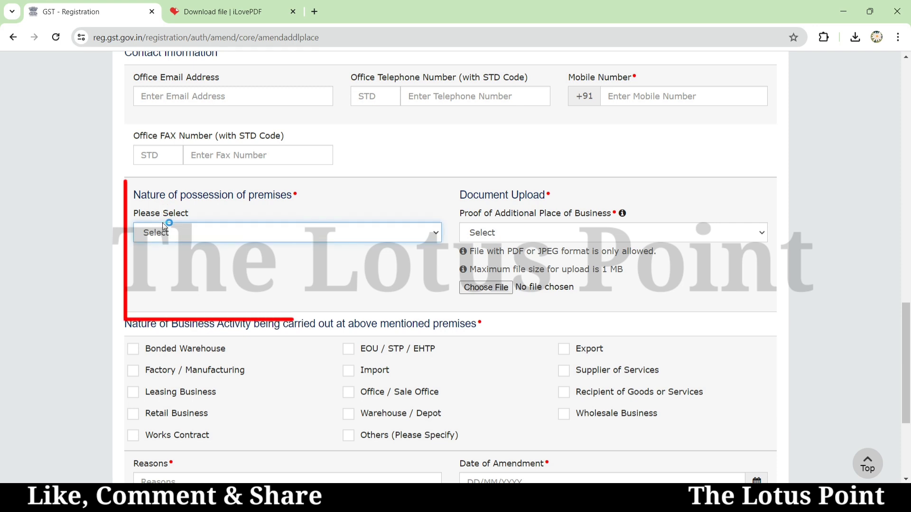
{"action": "left_click", "coordinate": [167, 237]}
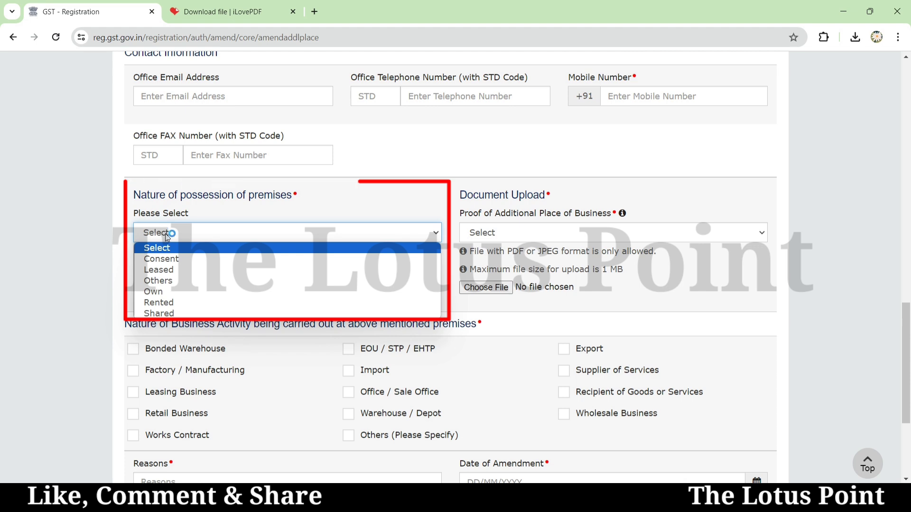
{"action": "left_click", "coordinate": [167, 237]}
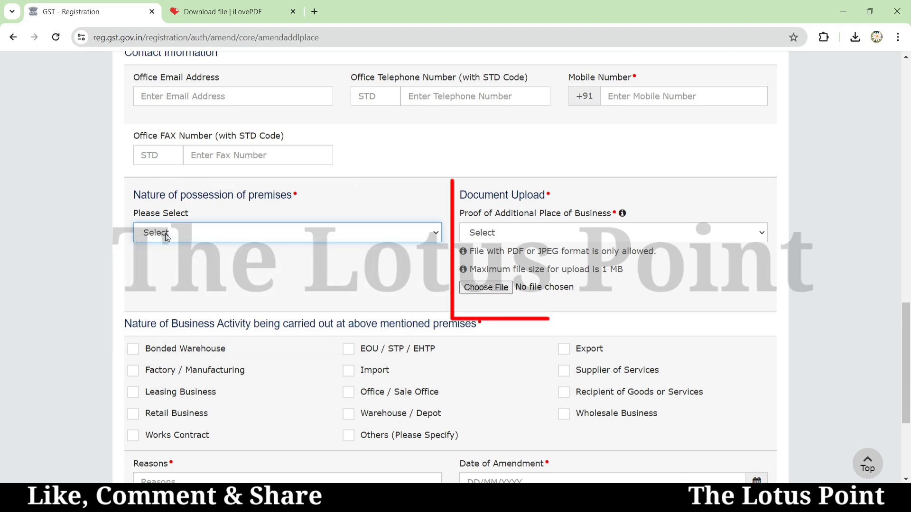
{"action": "left_click", "coordinate": [489, 234]}
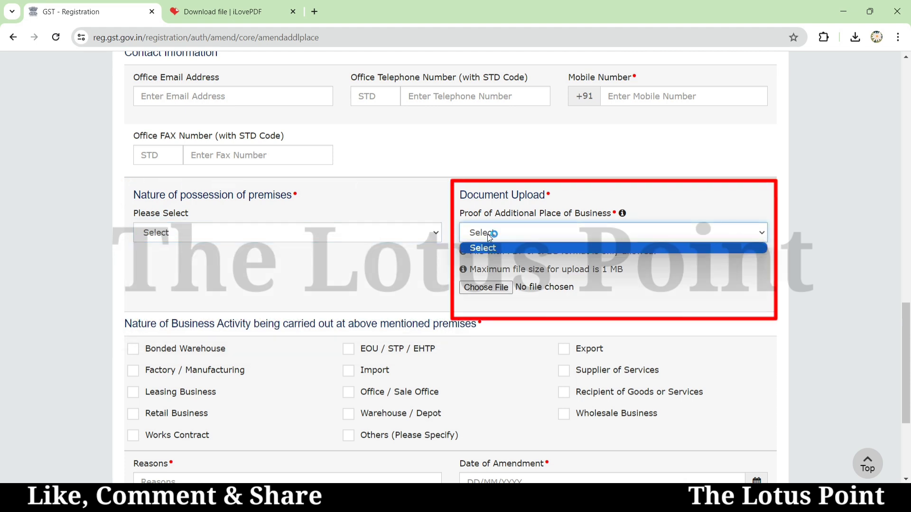
{"action": "left_click", "coordinate": [343, 235]}
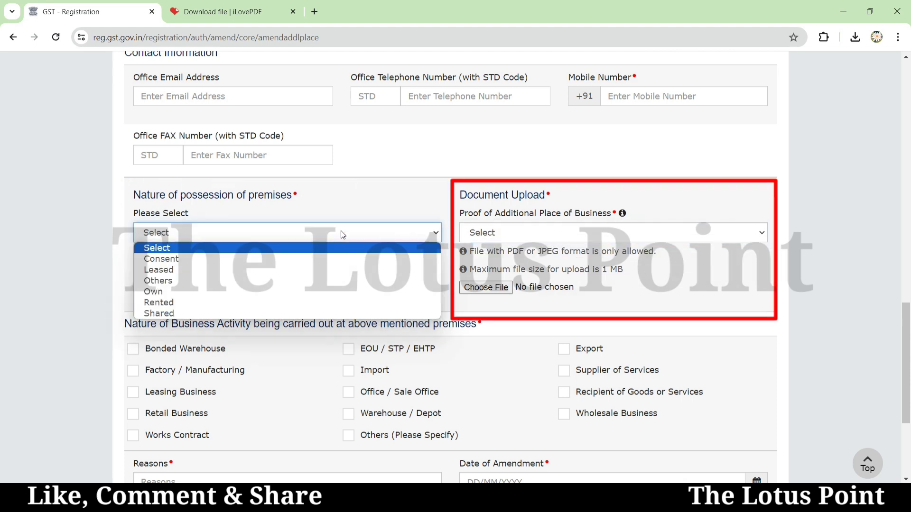
{"action": "left_click", "coordinate": [196, 302]}
{"action": "left_click", "coordinate": [479, 235]}
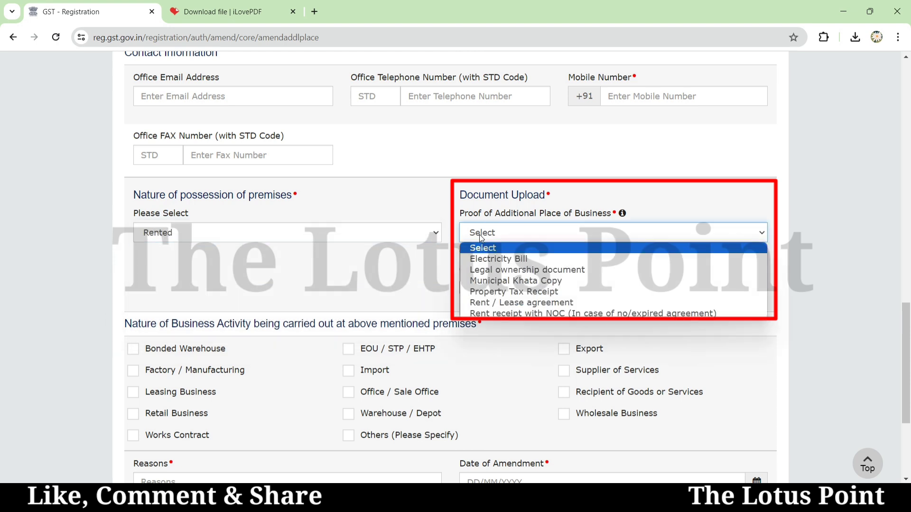
{"action": "left_click", "coordinate": [505, 302]}
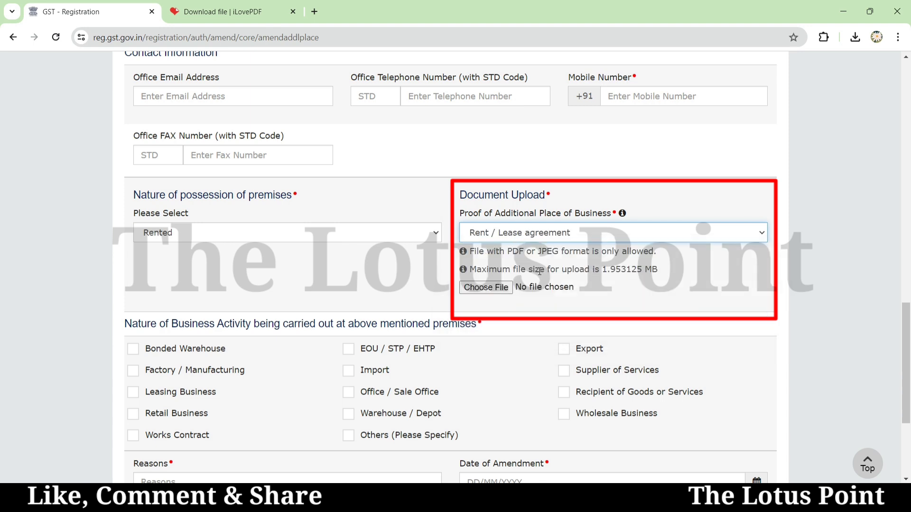
- Compare upload size limits for Electricity Bill and Legal ownership document, then revert proof to Rent / Lease agreement
{"action": "left_click_drag", "start_coordinate": [530, 271], "coordinate": [660, 277]}
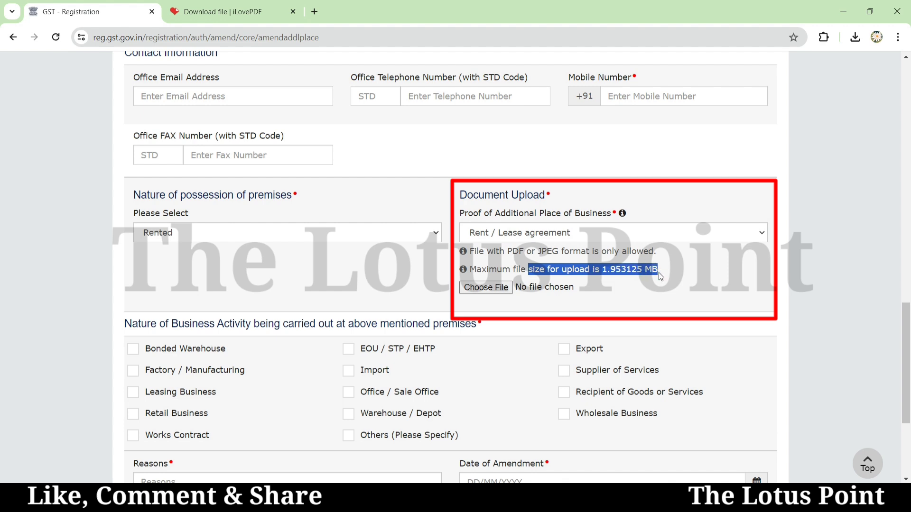
{"action": "left_click", "coordinate": [501, 237]}
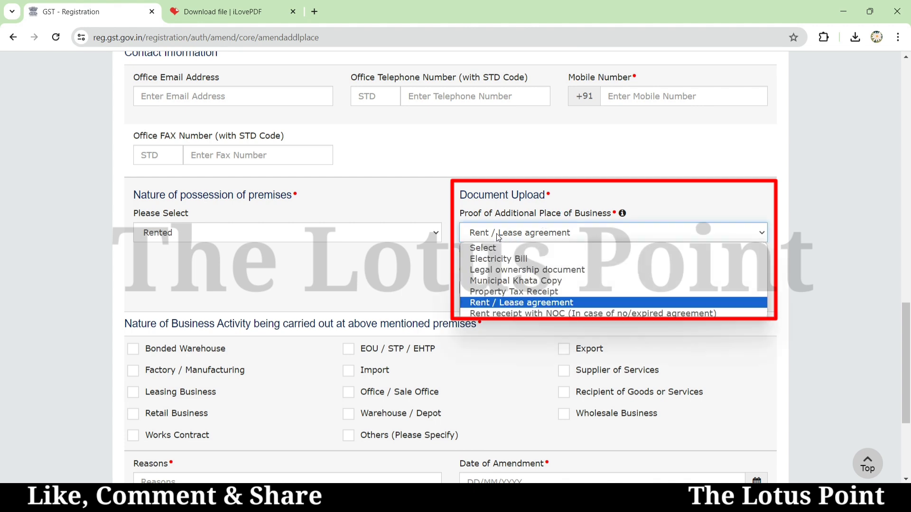
{"action": "left_click", "coordinate": [496, 262]}
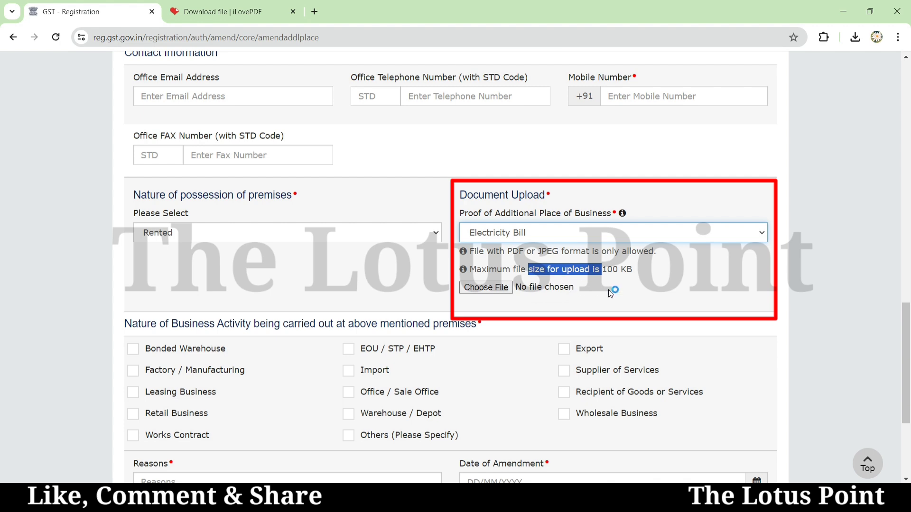
{"action": "left_click", "coordinate": [519, 235]}
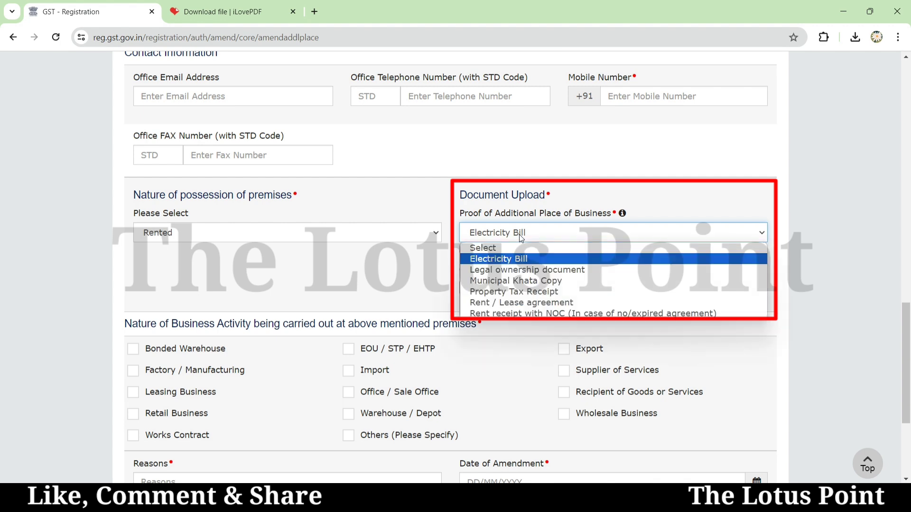
{"action": "left_click", "coordinate": [517, 270]}
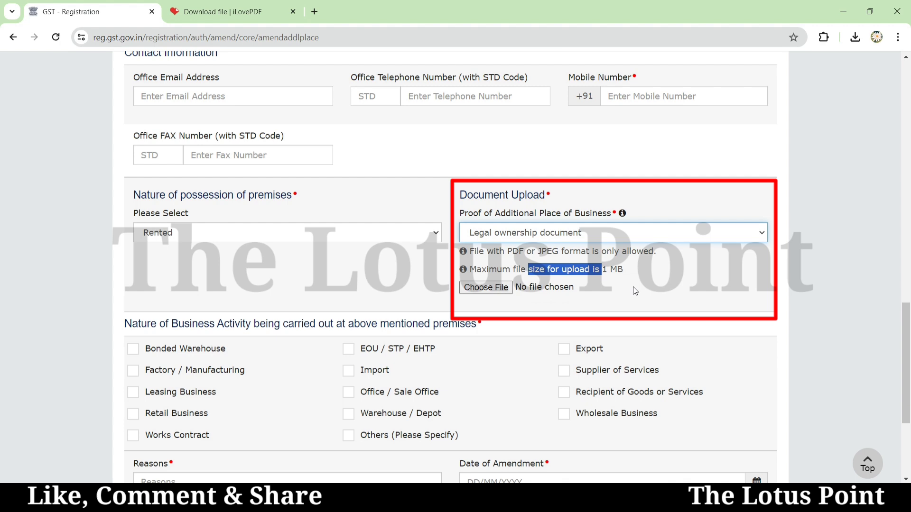
{"action": "left_click", "coordinate": [497, 235]}
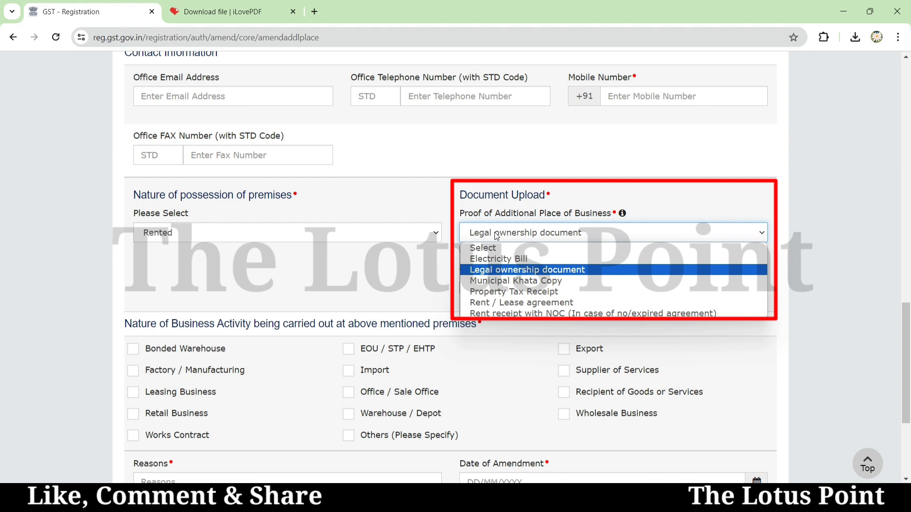
{"action": "left_click", "coordinate": [503, 304]}
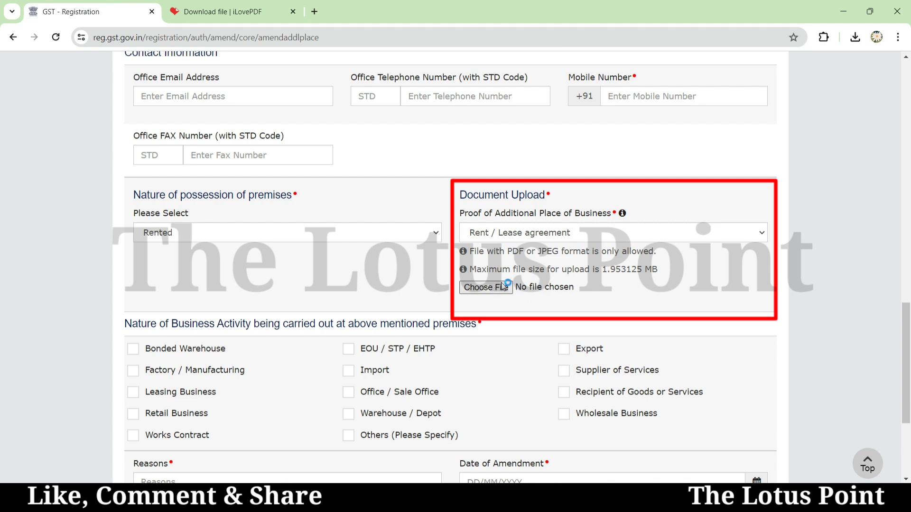
- Show the additional places list, reaching page 5 with places 21 and 22
{"action": "scroll", "coordinate": [481, 293], "scroll_direction": "down", "scroll_amount": 3}
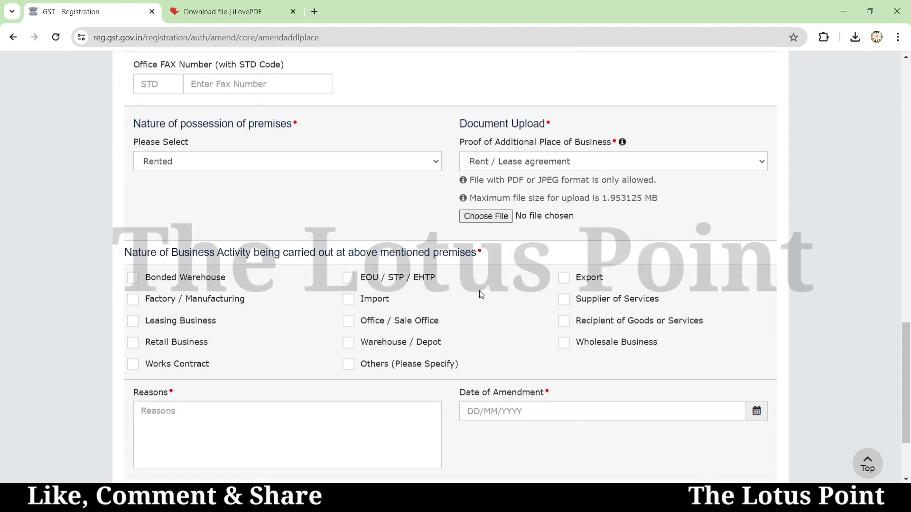
{"action": "scroll", "coordinate": [479, 290], "scroll_direction": "down", "scroll_amount": 2}
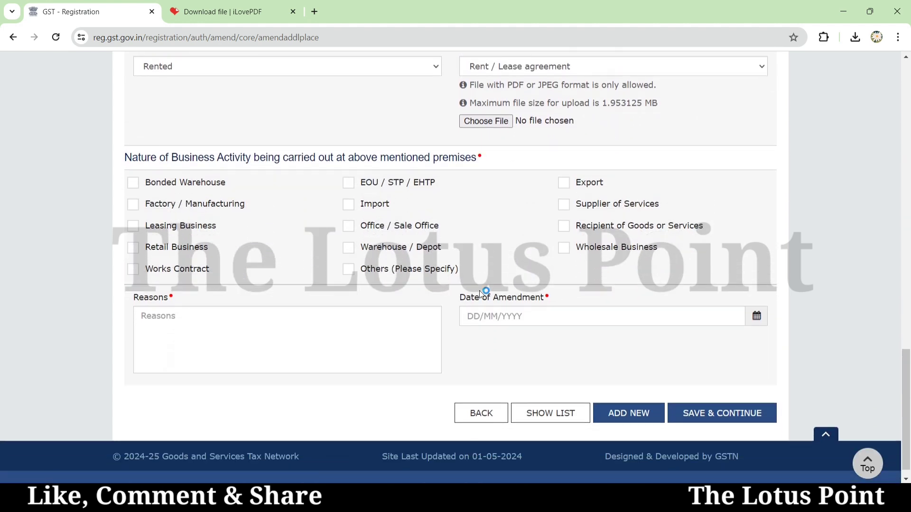
{"action": "scroll", "coordinate": [480, 292], "scroll_direction": "down", "scroll_amount": 1}
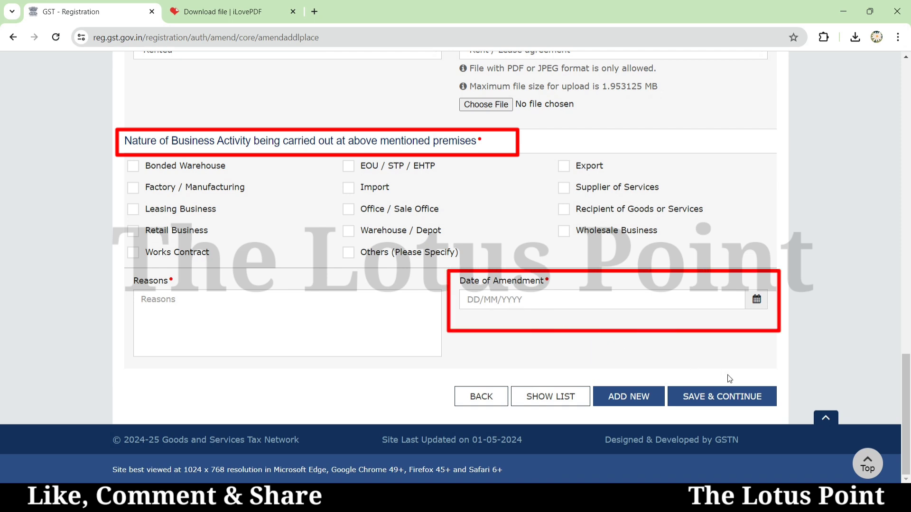
{"action": "left_click", "coordinate": [552, 398]}
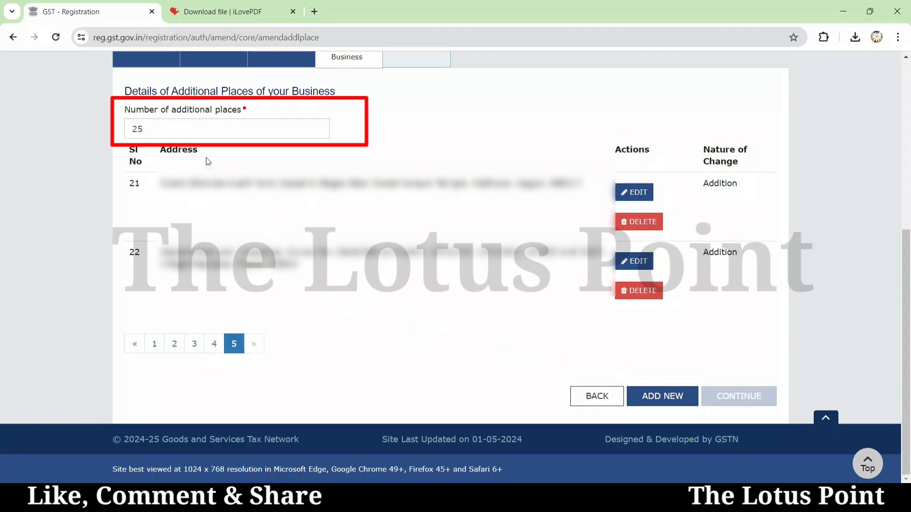
- Correct the number of additional places from 25 to 22
{"action": "left_click", "coordinate": [151, 128]}
{"action": "key", "text": "BackSpace"}
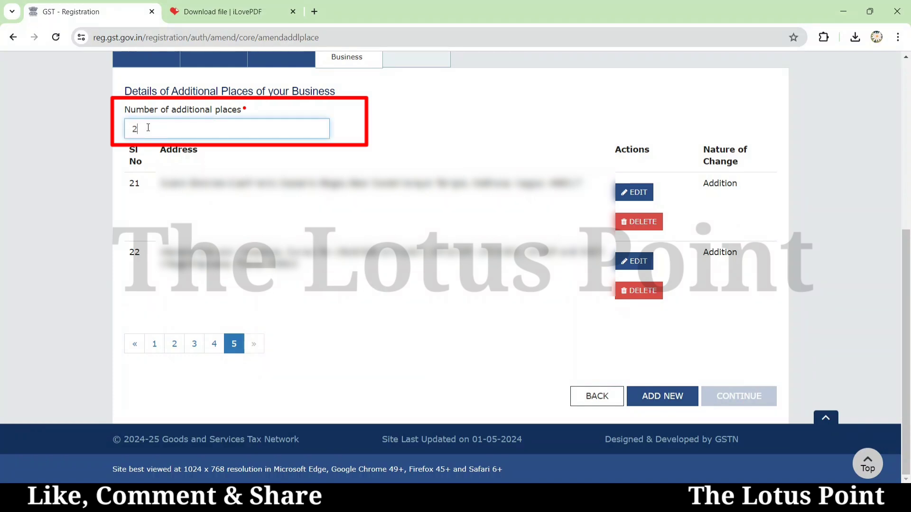
{"action": "type", "text": "2"}
{"action": "key", "text": "Tab"}
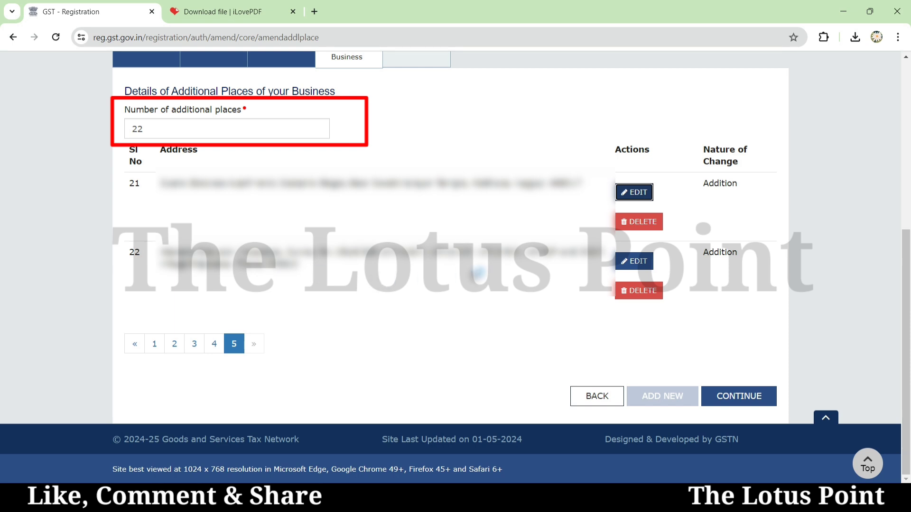
- On the Verification step, affirm the declaration, choose the authorized signatory and enter place Mumbai
{"action": "left_click", "coordinate": [746, 400]}
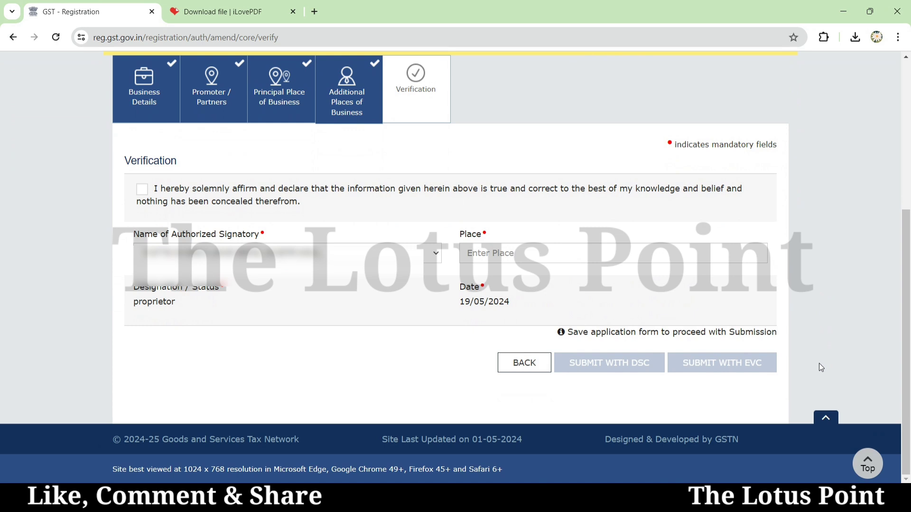
{"action": "left_click", "coordinate": [142, 189]}
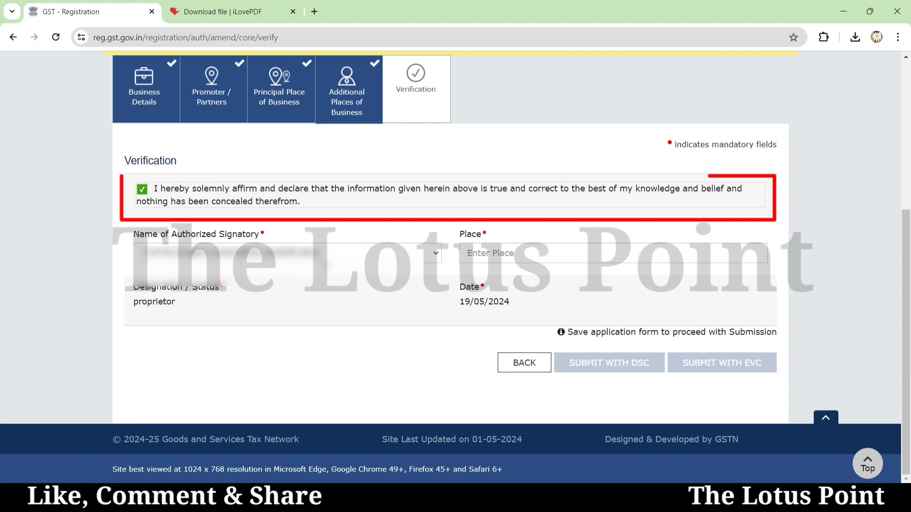
{"action": "left_click", "coordinate": [349, 255]}
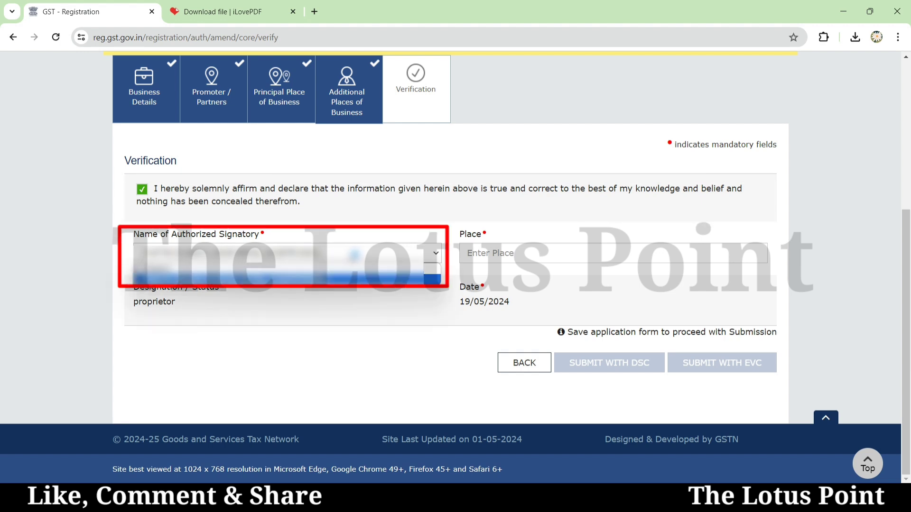
{"action": "left_click", "coordinate": [352, 260]}
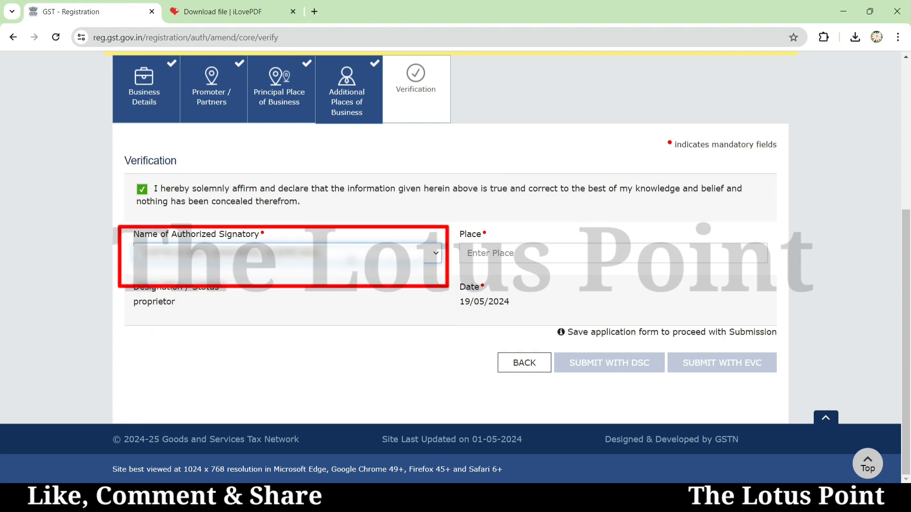
{"action": "left_click", "coordinate": [484, 255]}
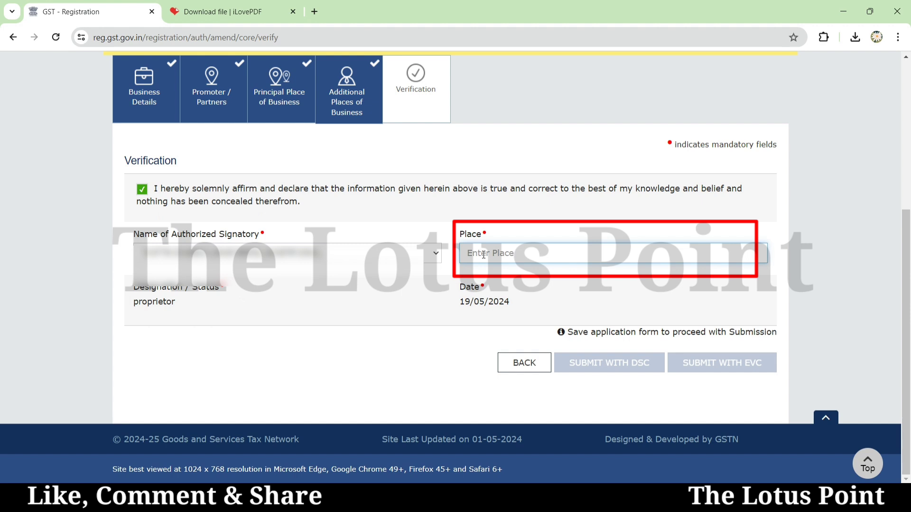
{"action": "type", "text": "Mumbai"}
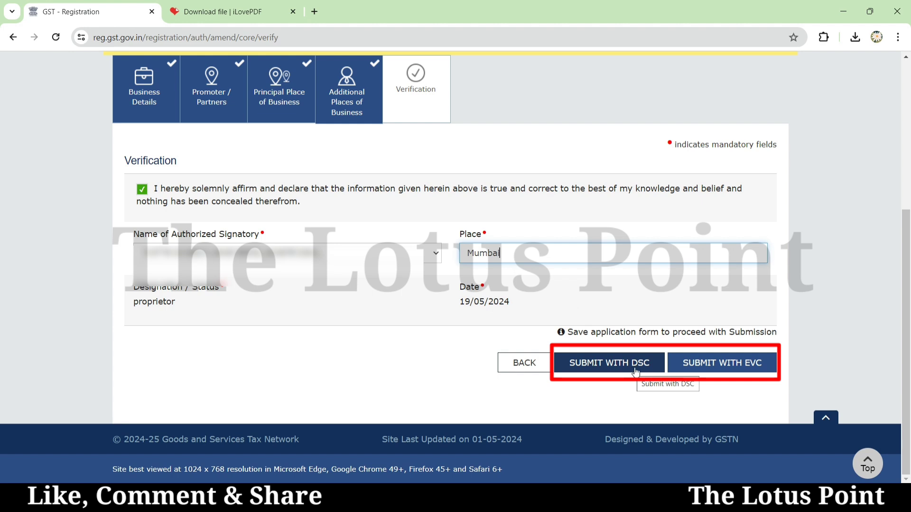
- Submit the amendment with EVC, entering and validating the OTP
{"action": "left_click", "coordinate": [724, 367]}
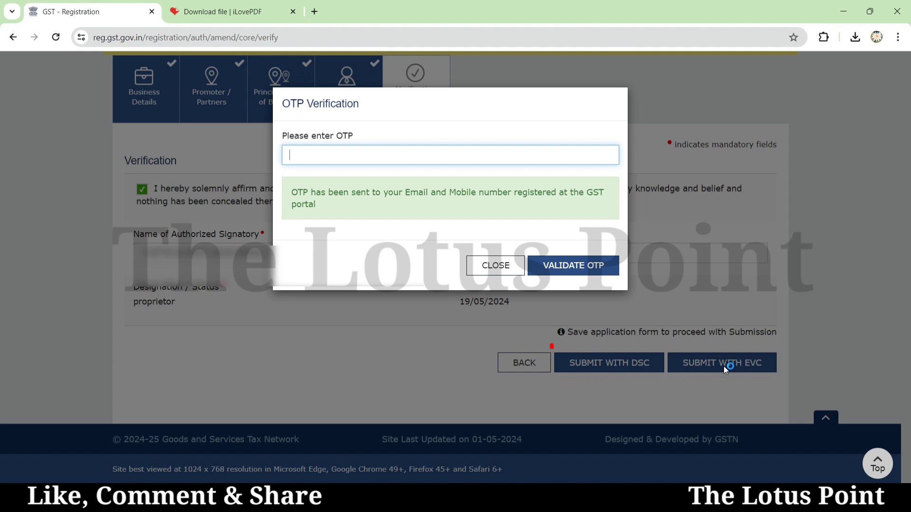
{"action": "type", "text": "123456"}
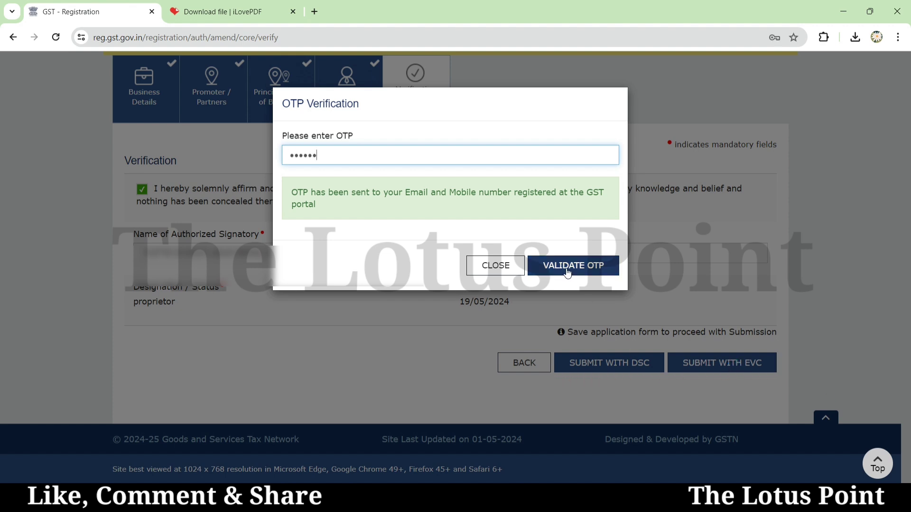
{"action": "left_click", "coordinate": [567, 273]}
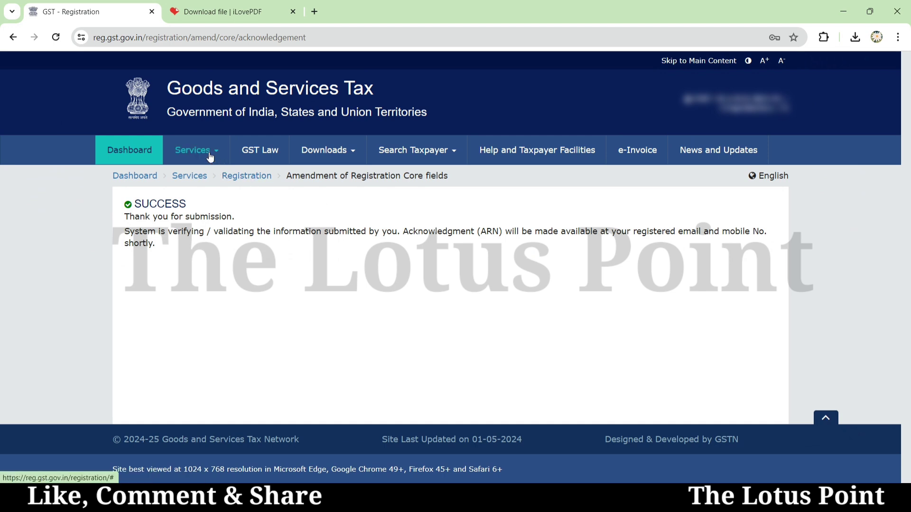
- Open Track Application Status with Registration module and ARN search, ready to enter the ARN
{"action": "mouse_move", "coordinate": [209, 157]}
{"action": "left_click", "coordinate": [636, 182]}
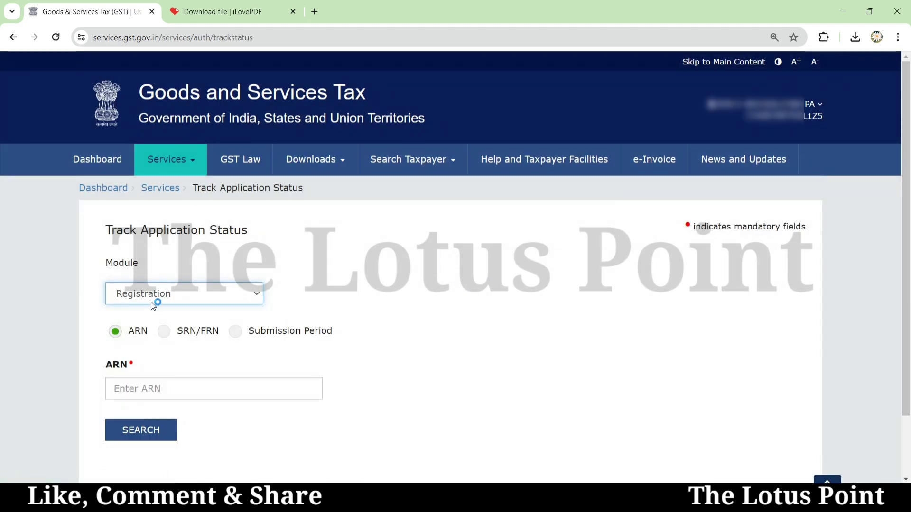
{"action": "left_click", "coordinate": [146, 295]}
{"action": "left_click", "coordinate": [146, 295]}
{"action": "left_click", "coordinate": [126, 392]}
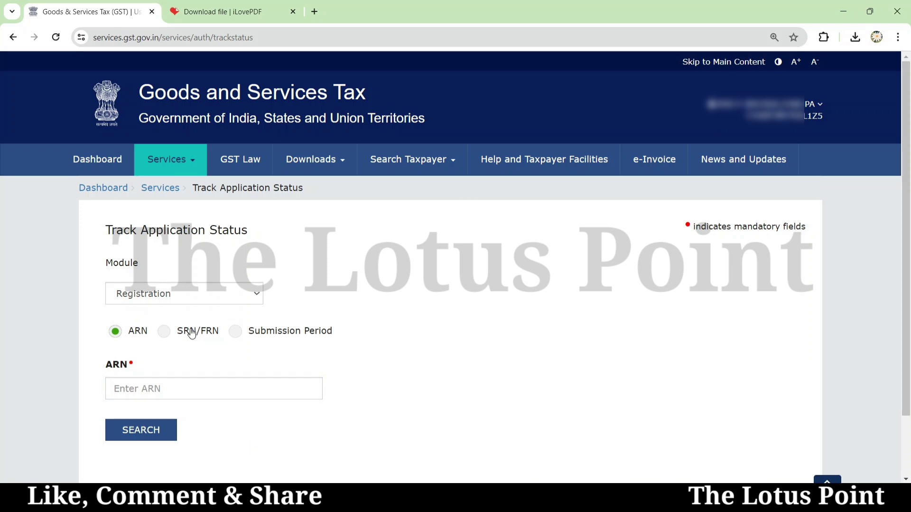
- Open the View/Download Certificates list under Services > User Services
{"action": "left_click", "coordinate": [191, 165]}
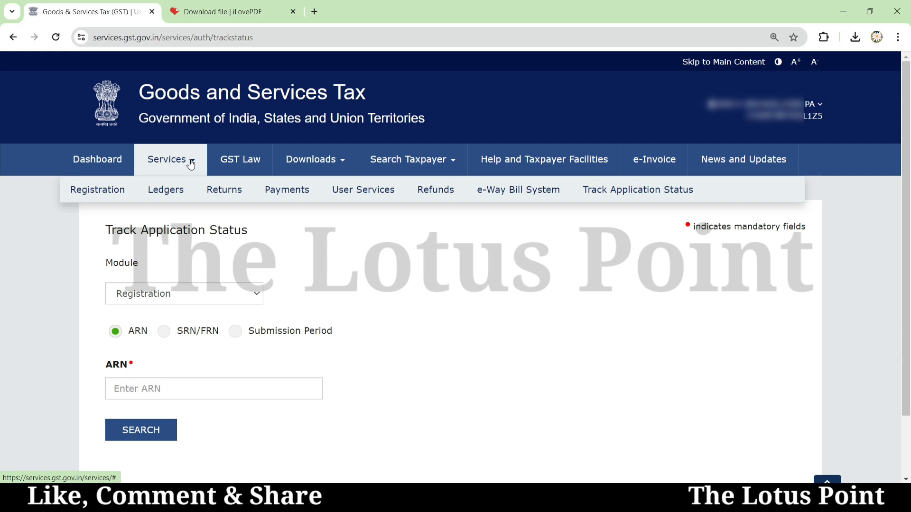
{"action": "left_click", "coordinate": [361, 189]}
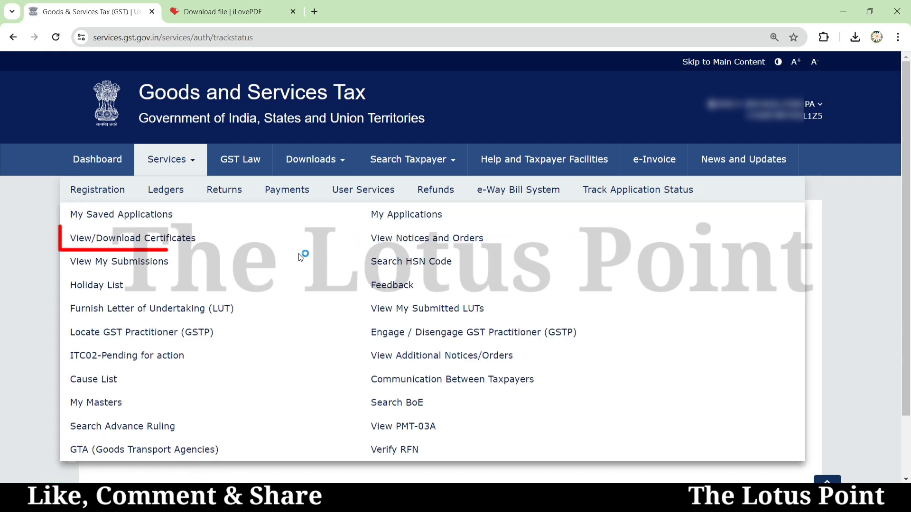
{"action": "left_click", "coordinate": [156, 239]}
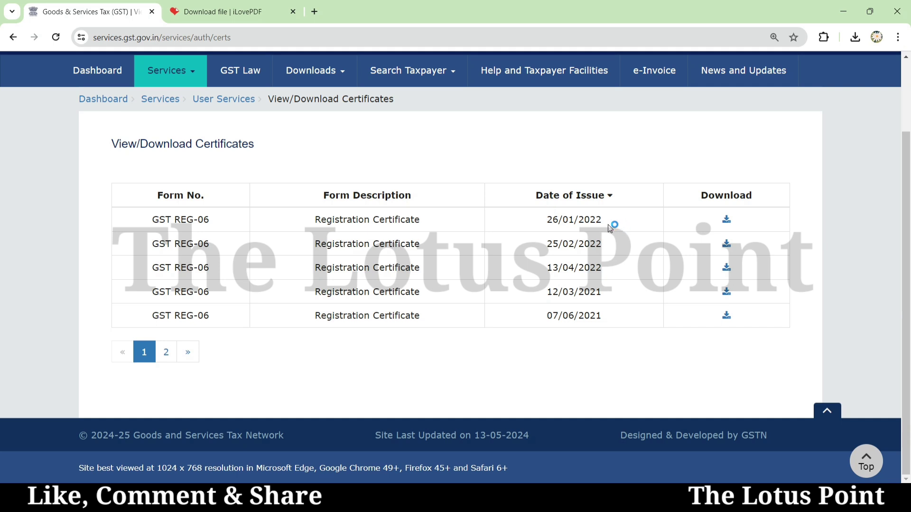
- Sort certificates by Date of Issue and download the one issued 13/04/2022
{"action": "left_click", "coordinate": [612, 198]}
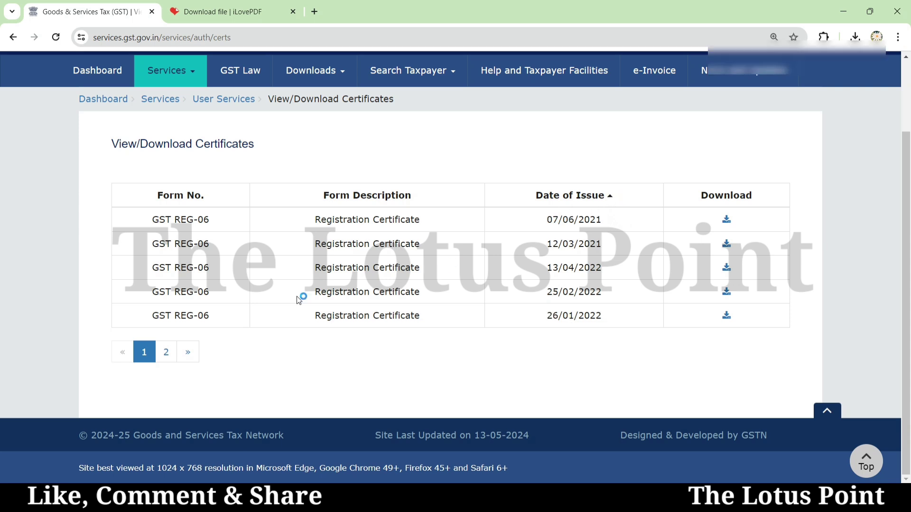
{"action": "left_click", "coordinate": [166, 353]}
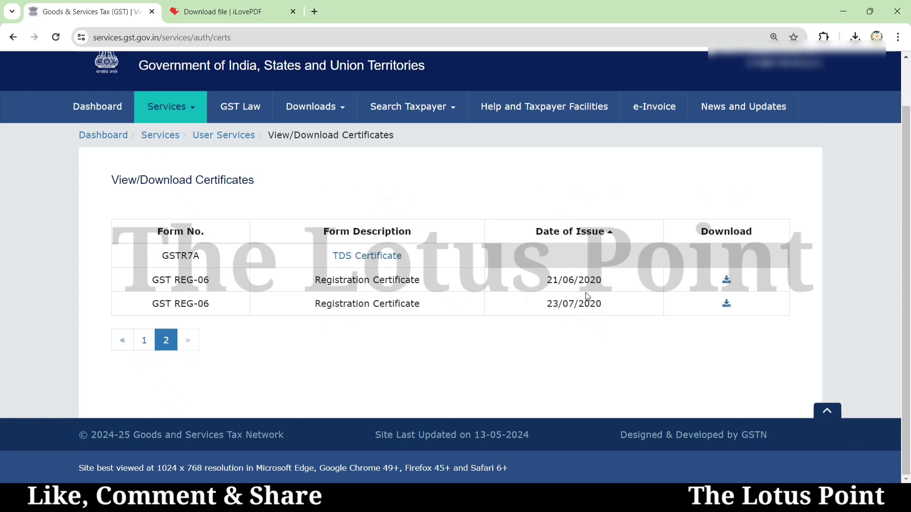
{"action": "left_click", "coordinate": [144, 342]}
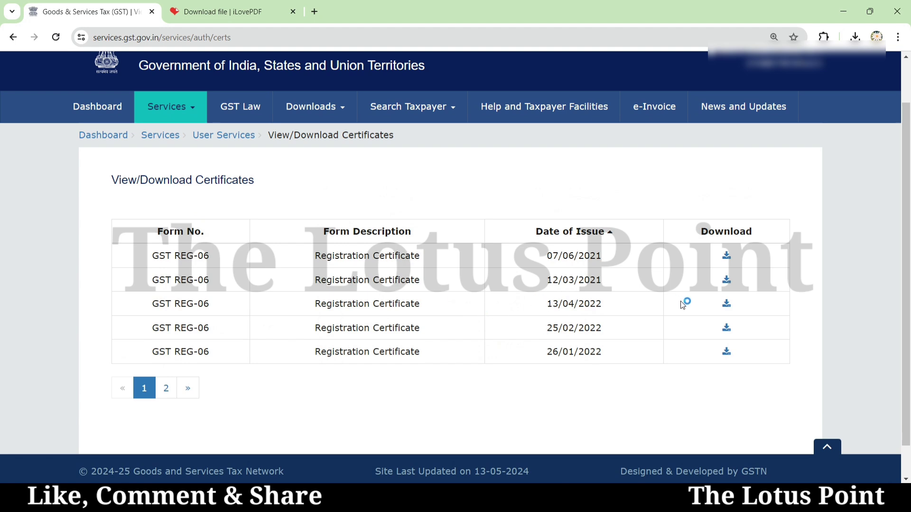
{"action": "left_click", "coordinate": [726, 306]}
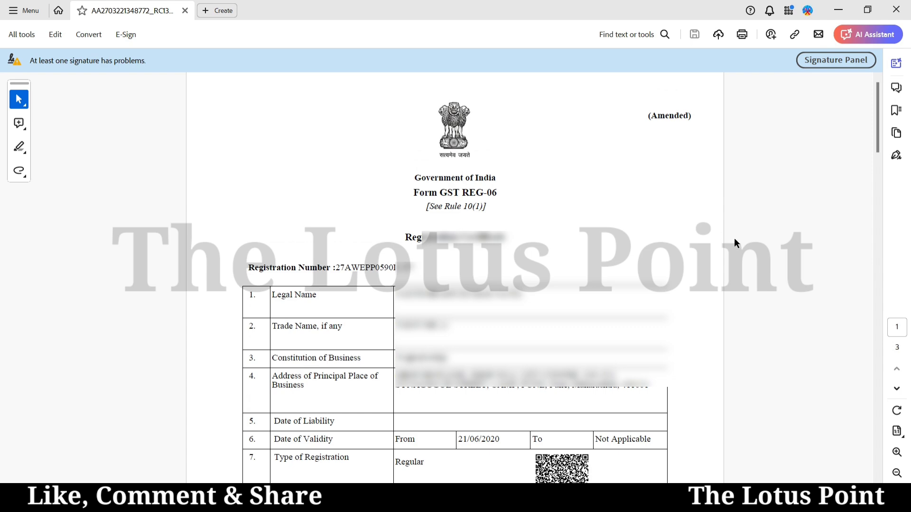
- Scroll the REG-06 certificate to Annexure A and select the total of 18 additional places
{"action": "scroll", "coordinate": [741, 245], "scroll_direction": "down", "scroll_amount": 4}
{"action": "scroll", "coordinate": [741, 243], "scroll_direction": "down", "scroll_amount": 6}
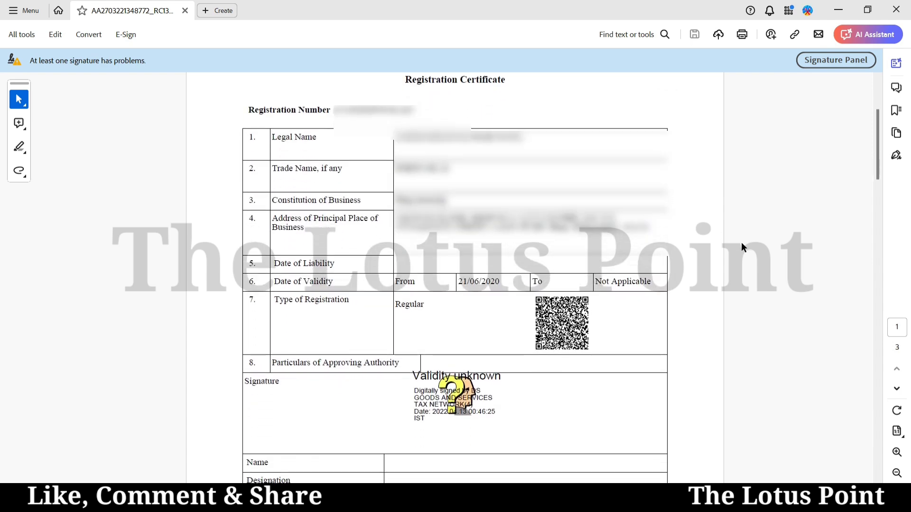
{"action": "scroll", "coordinate": [742, 247], "scroll_direction": "down", "scroll_amount": 8}
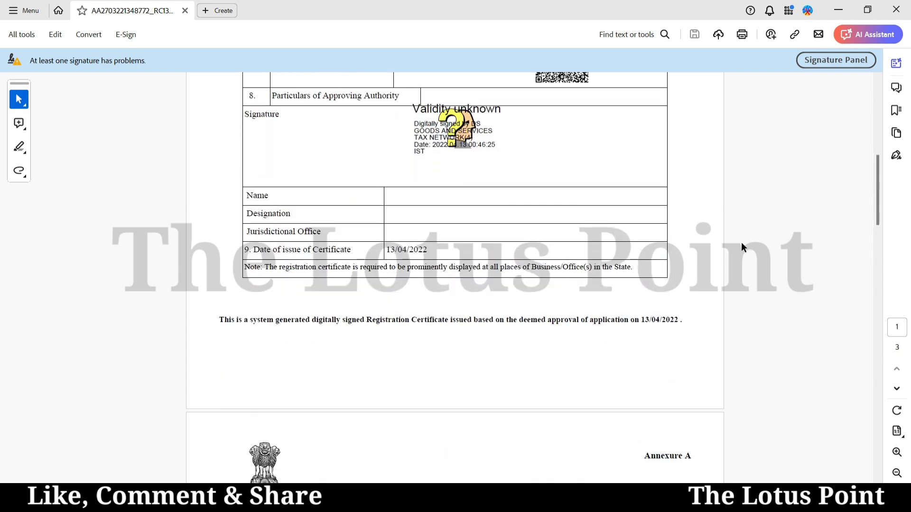
{"action": "scroll", "coordinate": [741, 247], "scroll_direction": "down", "scroll_amount": 10}
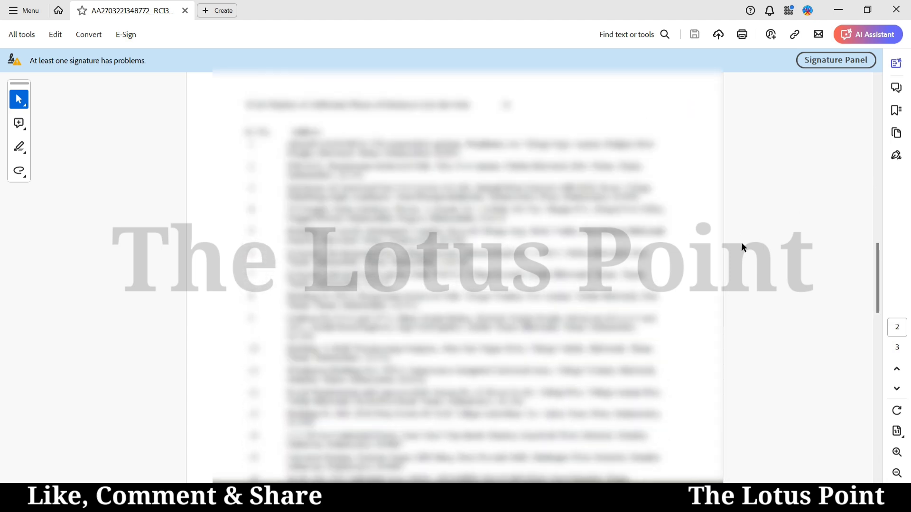
{"action": "scroll", "coordinate": [741, 242], "scroll_direction": "down", "scroll_amount": 1}
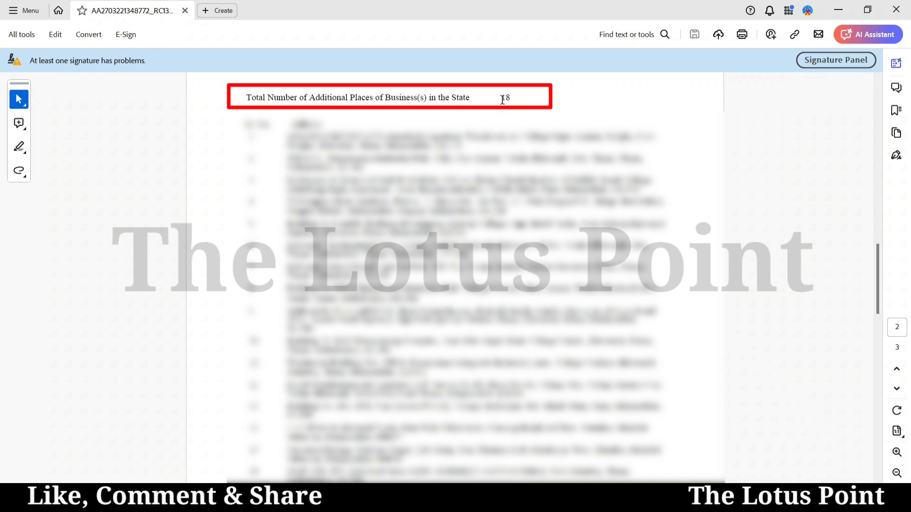
{"action": "left_click_drag", "start_coordinate": [501, 98], "coordinate": [511, 97]}
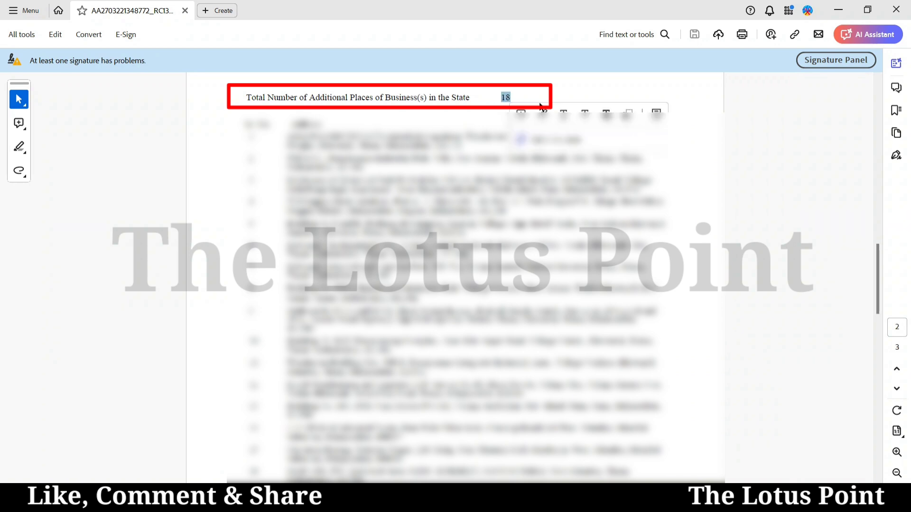
{"action": "key", "text": "Right"}
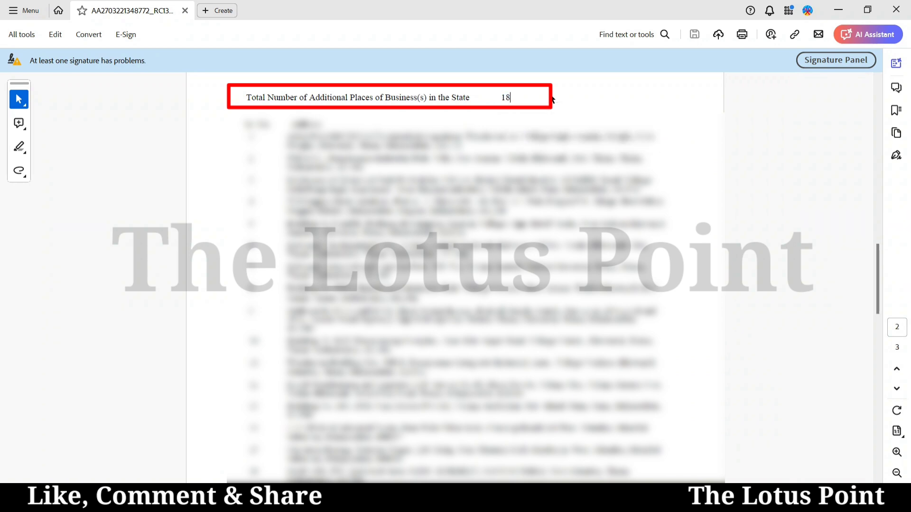